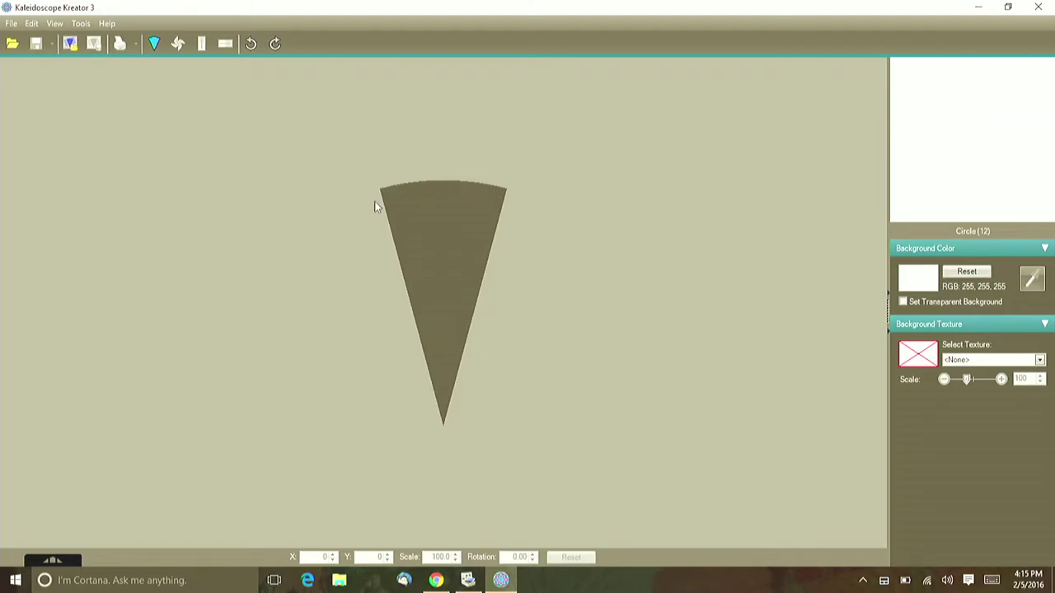
- Browse the enlarged kaleidoscope shape chooser, then close it without changing the shape
click(155, 43)
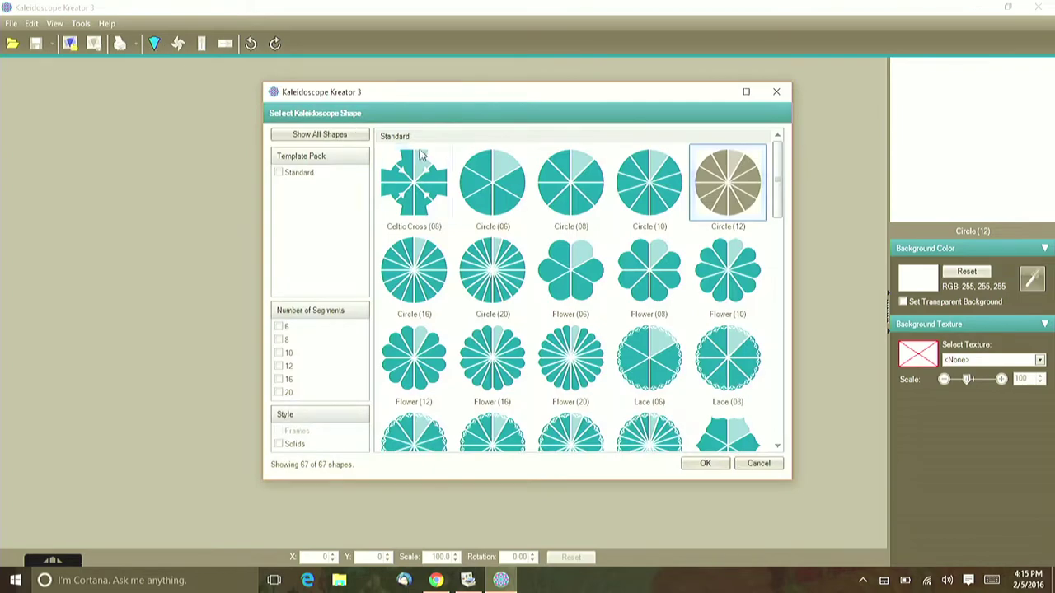
click(746, 92)
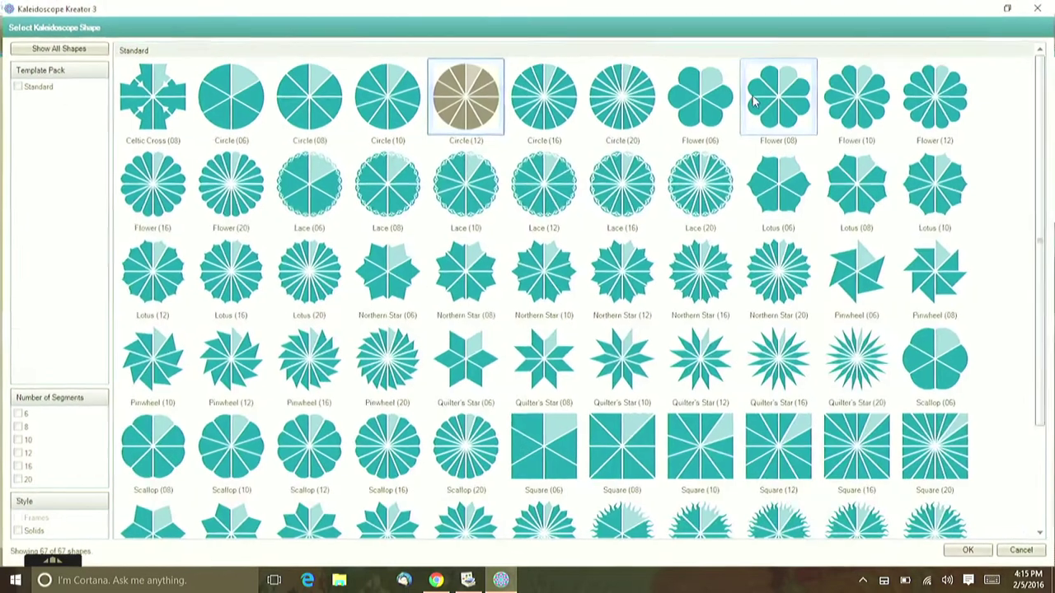
drag(1043, 108, 1049, 262)
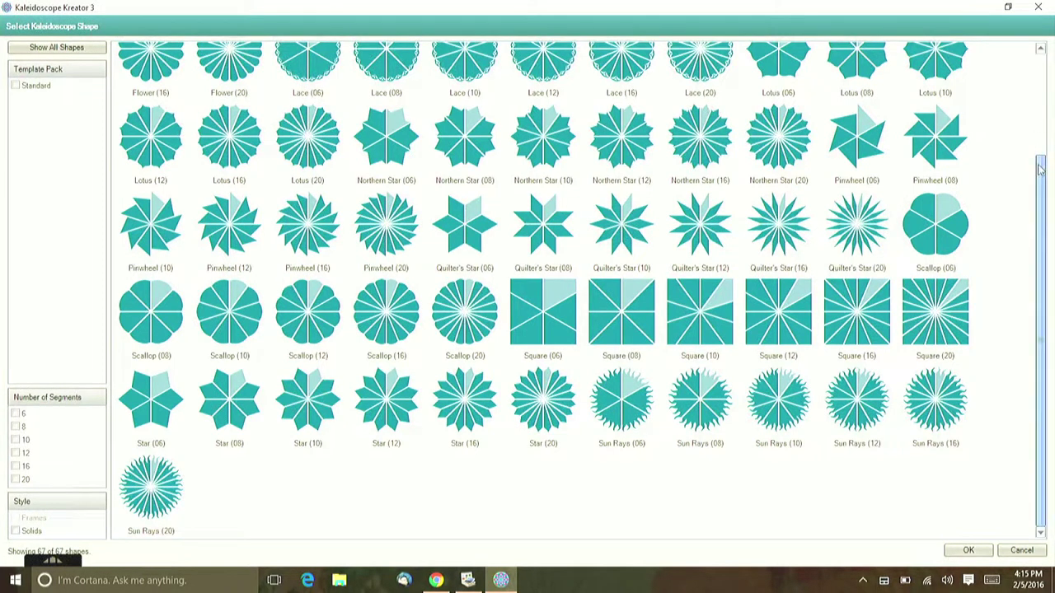
drag(1040, 169, 1040, 49)
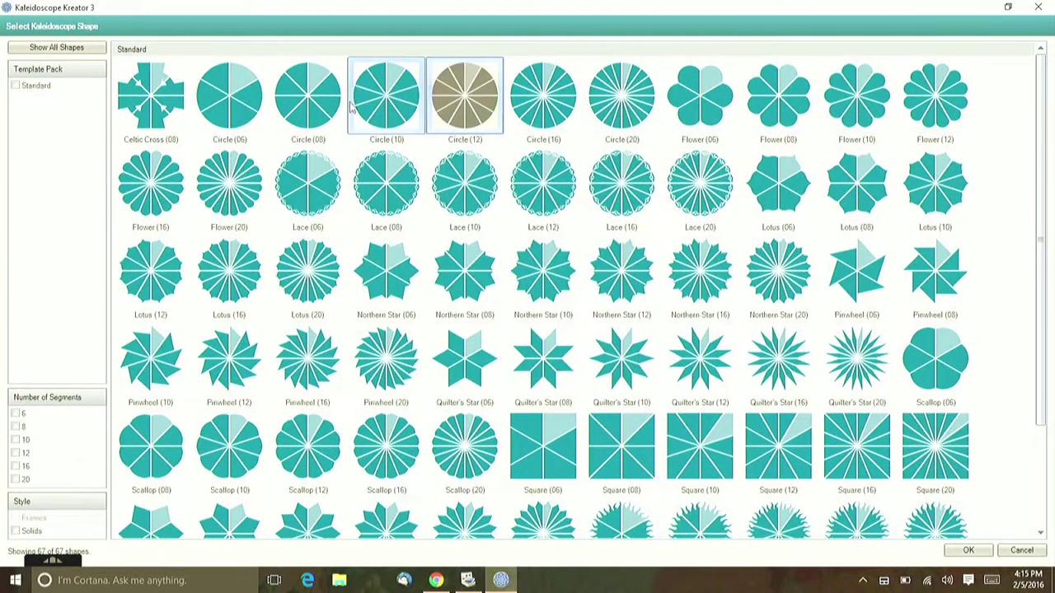
click(322, 97)
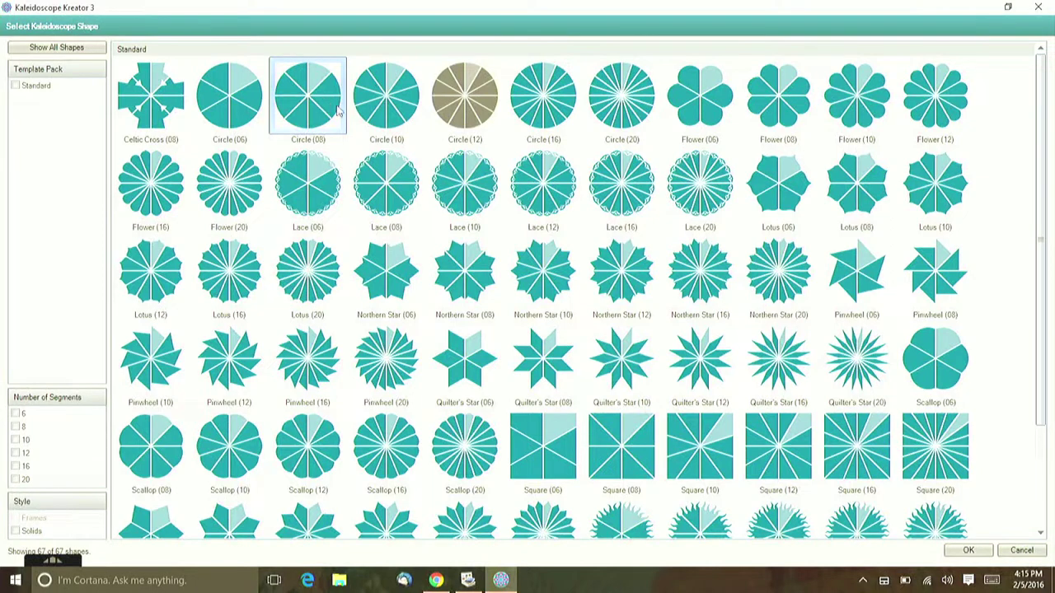
click(1038, 8)
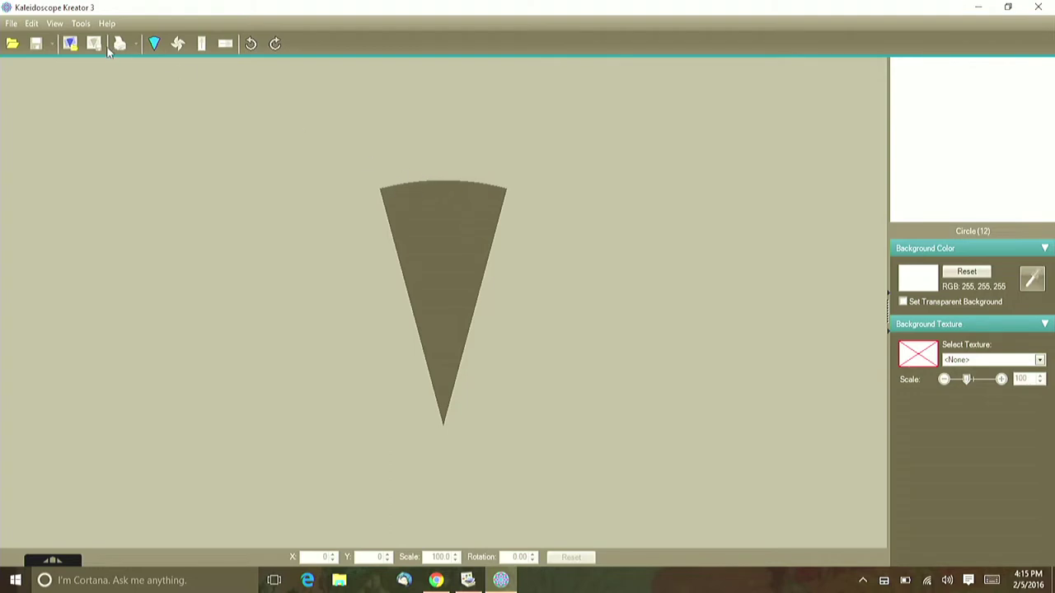
- Open the photo hurricane charlie 020 from the VACA Its So Easy folder
click(11, 24)
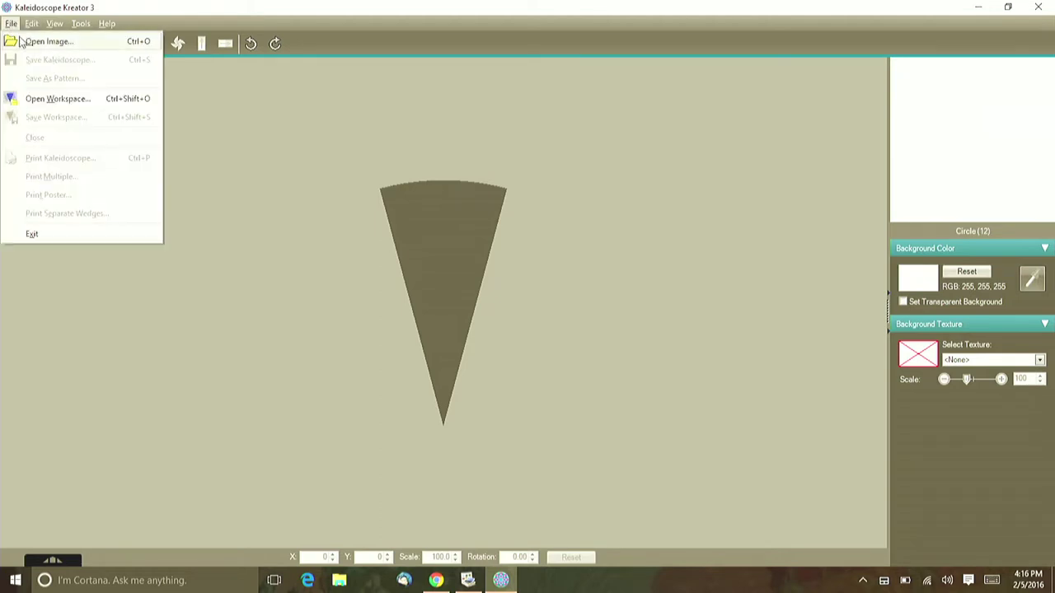
click(48, 41)
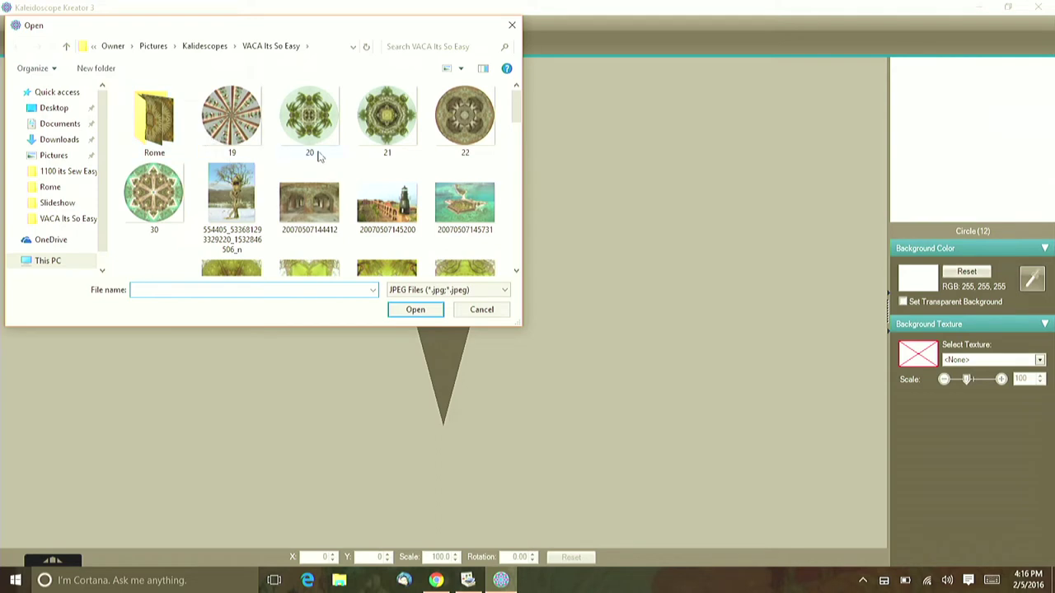
drag(518, 103, 525, 213)
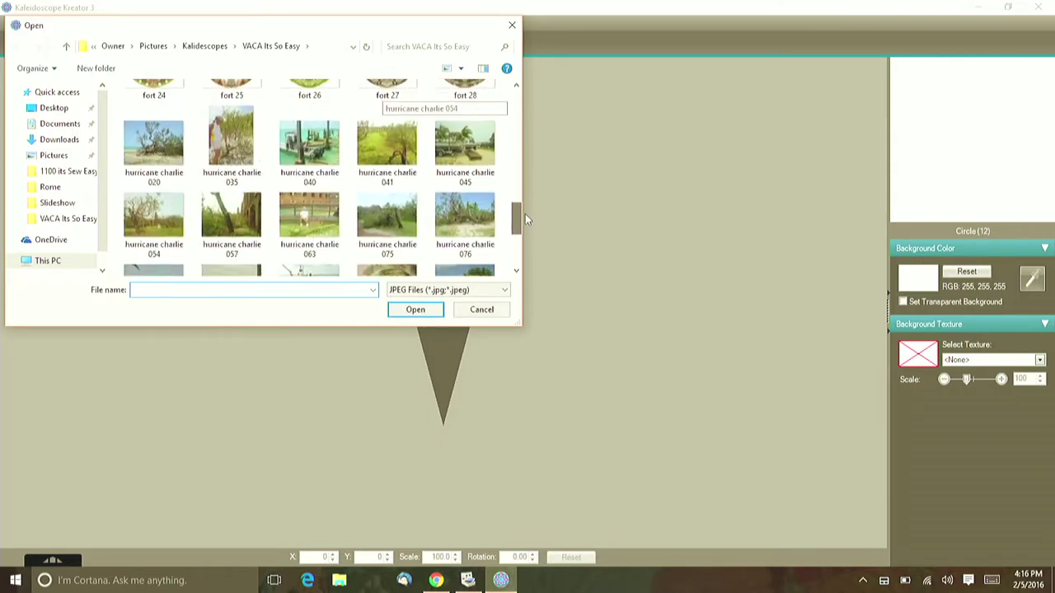
click(170, 147)
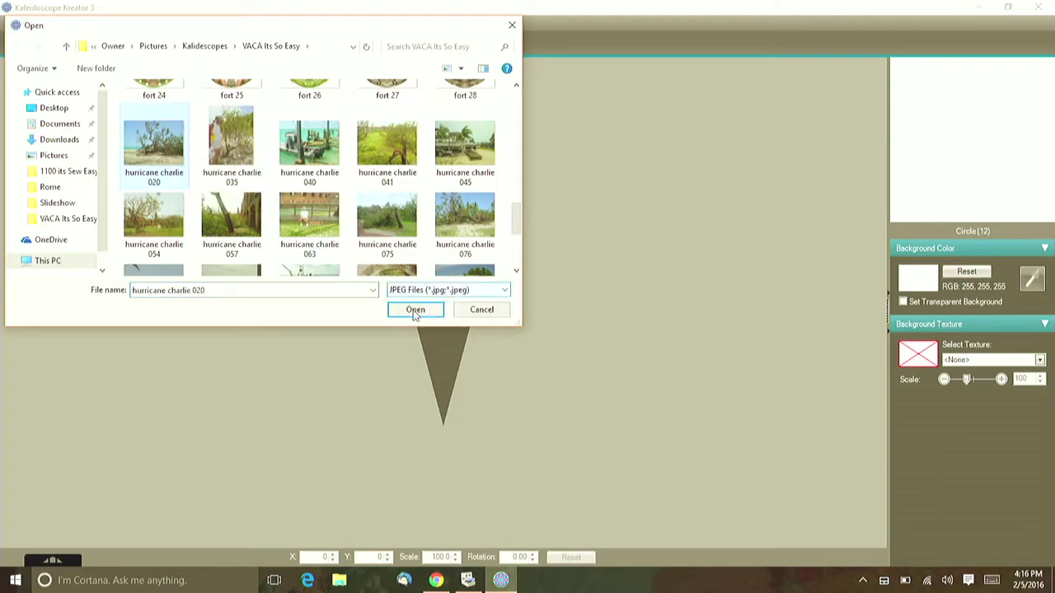
click(416, 309)
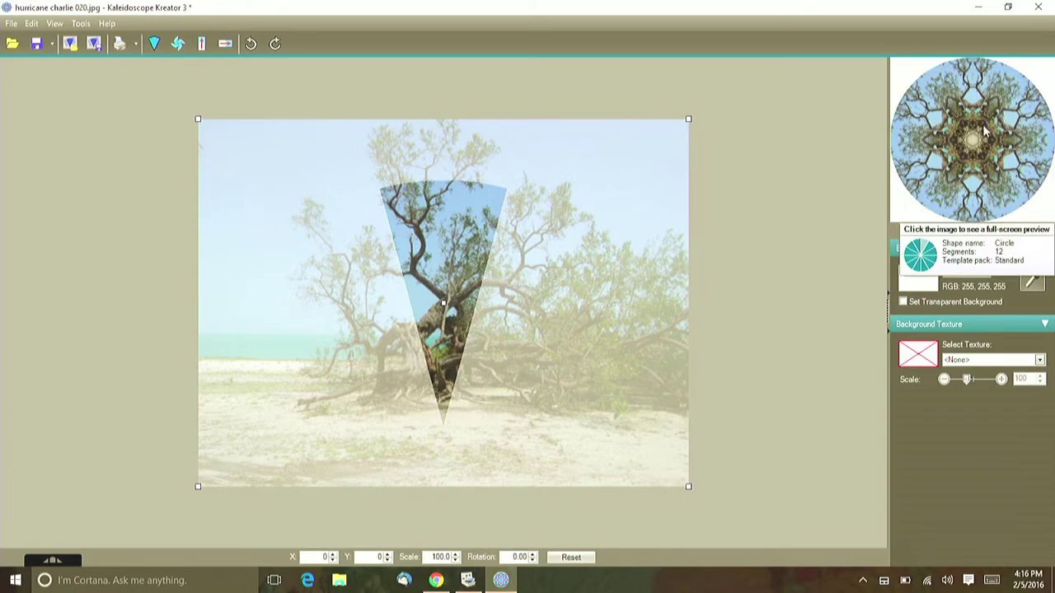
- View the tree-wedge Circle (12) kaleidoscope full-screen, then close the preview
click(984, 132)
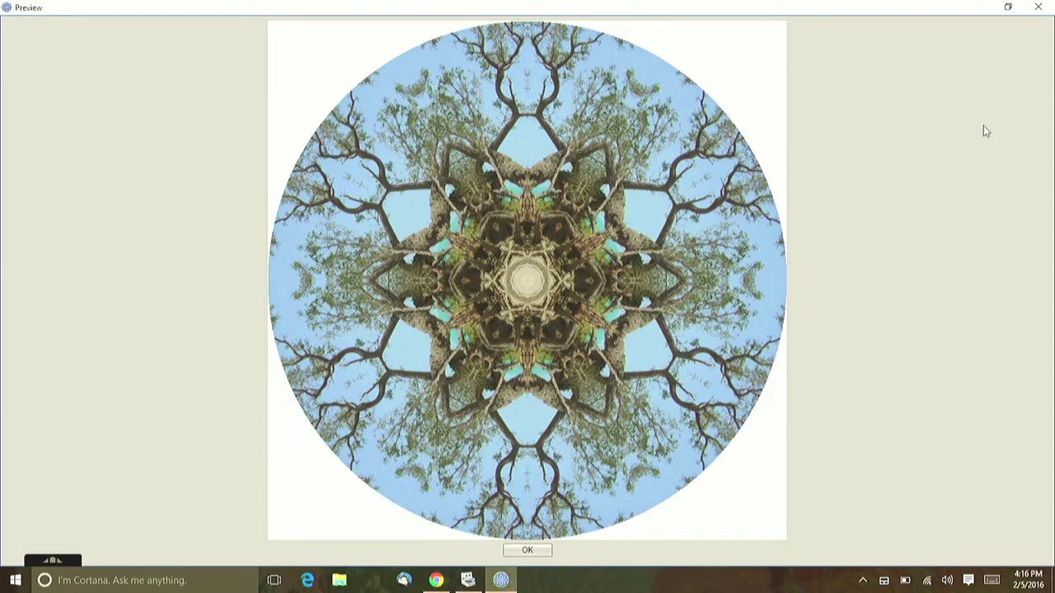
click(1038, 8)
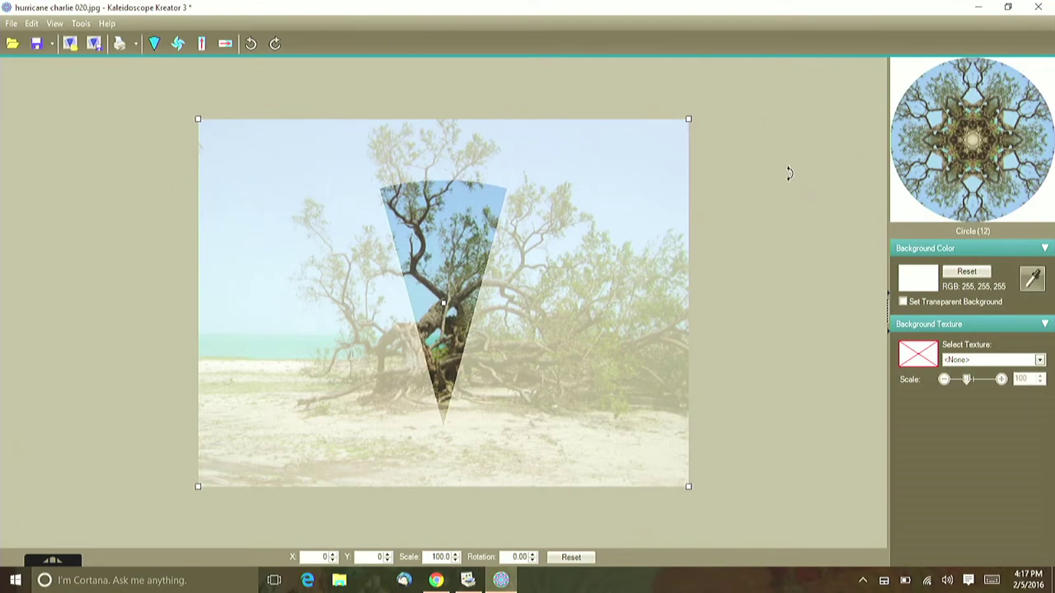
- Rotate the photo to 55.29° and move it to X 211, Y 296 to frame the twisted trunk
drag(779, 153, 805, 193)
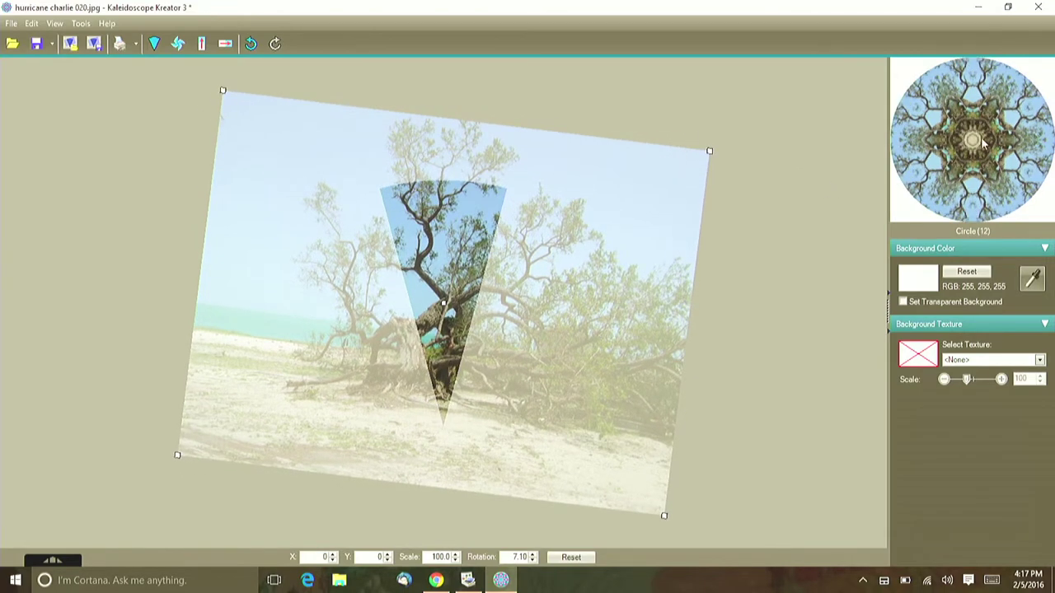
drag(849, 170, 846, 216)
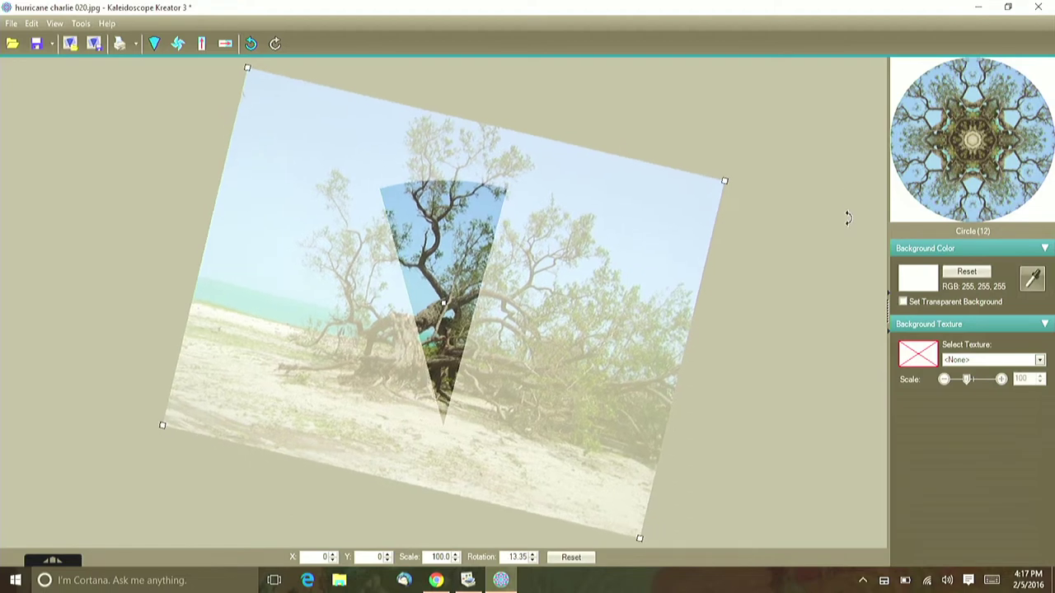
drag(848, 172, 861, 233)
drag(864, 195, 852, 320)
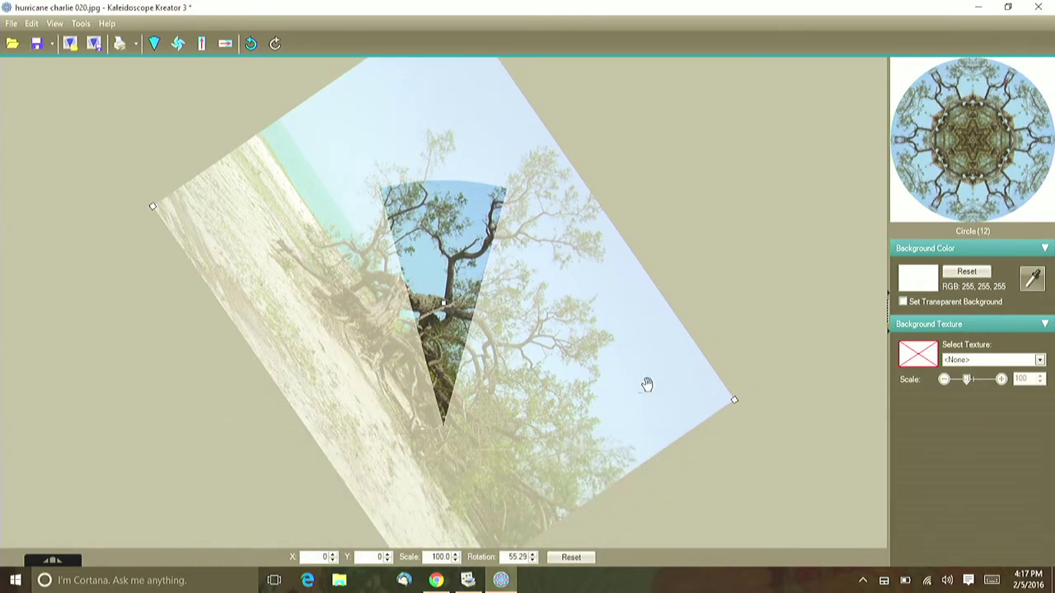
drag(420, 271, 429, 149)
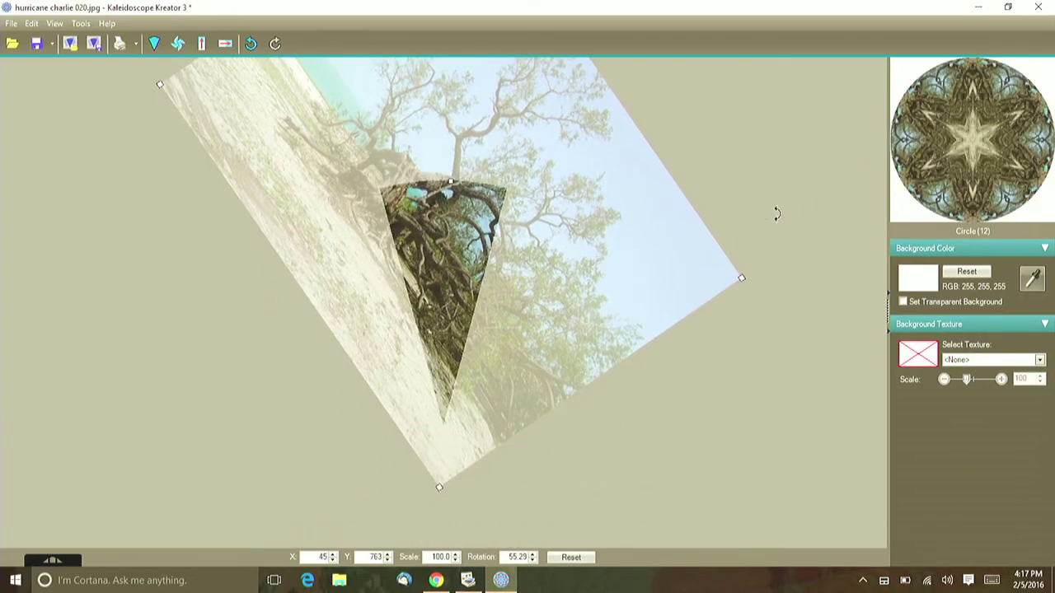
drag(456, 279, 519, 348)
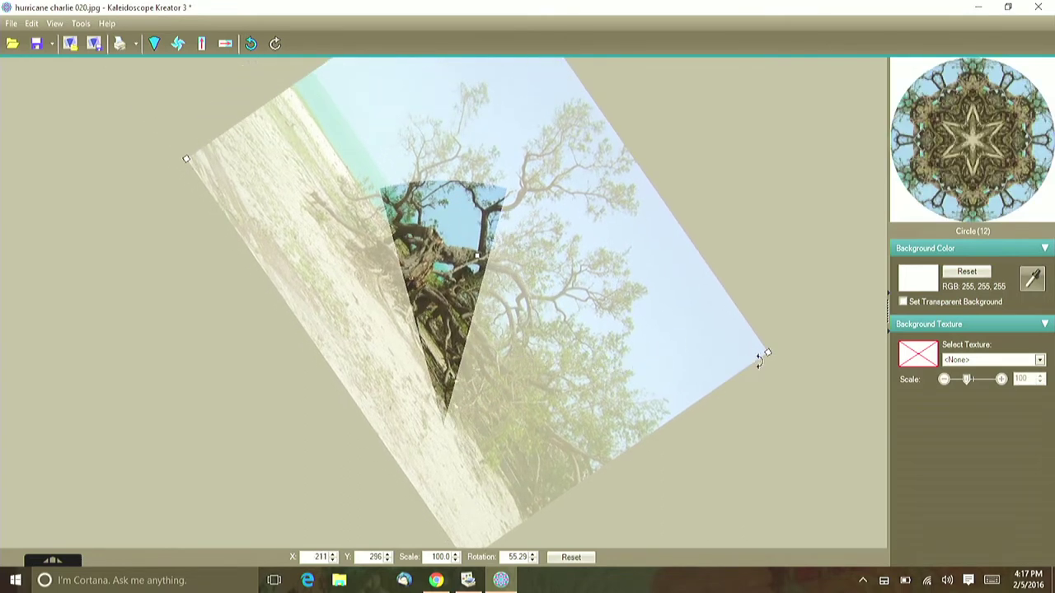
- Scale the photo to 52.3, rotate it to 70.59° and place it at X -82, Y 346
drag(769, 354, 607, 317)
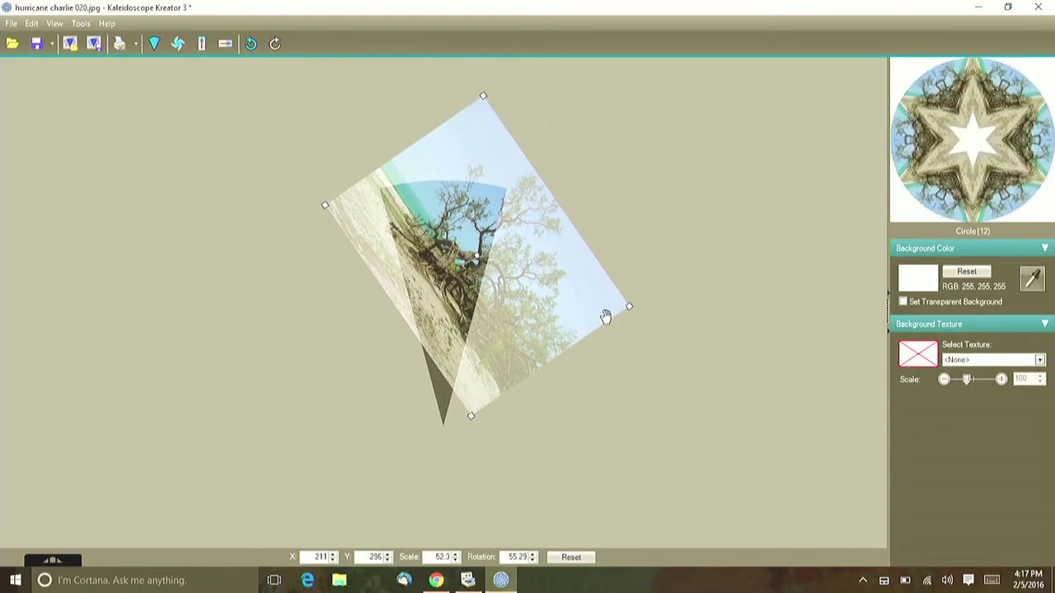
drag(666, 264, 662, 297)
drag(552, 273, 544, 299)
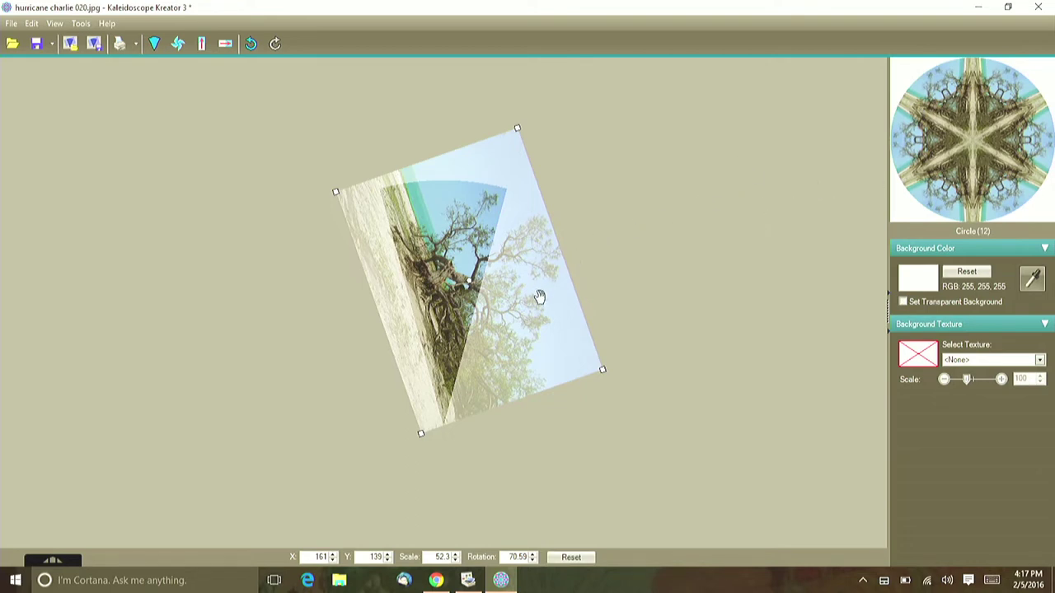
drag(539, 297, 525, 305)
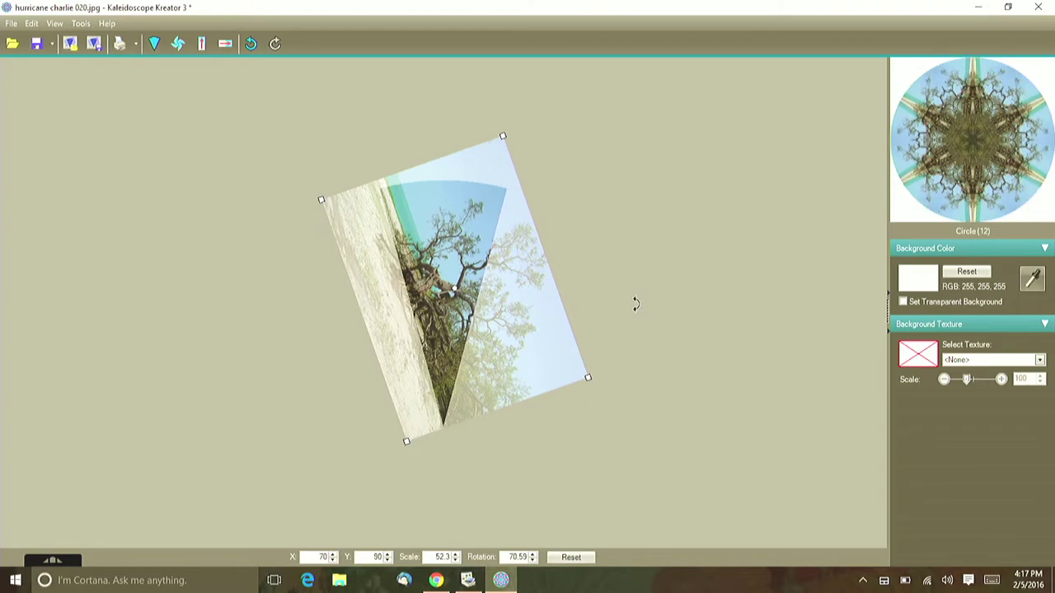
drag(531, 328, 499, 290)
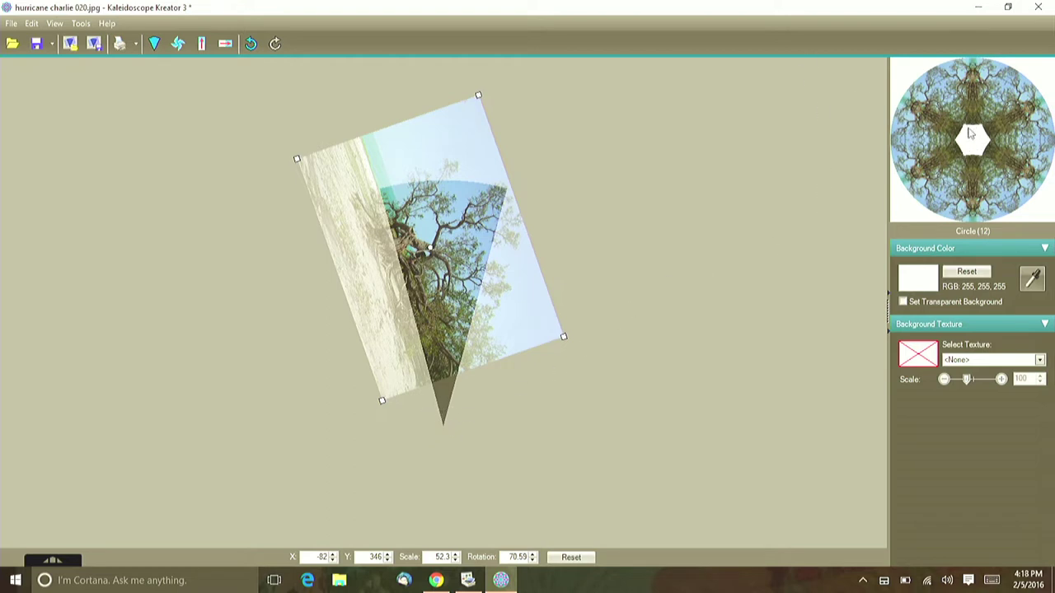
- Sample the photo's light blue sky (RGB 128, 180, 215) as the background colour
mouse_move(973, 147)
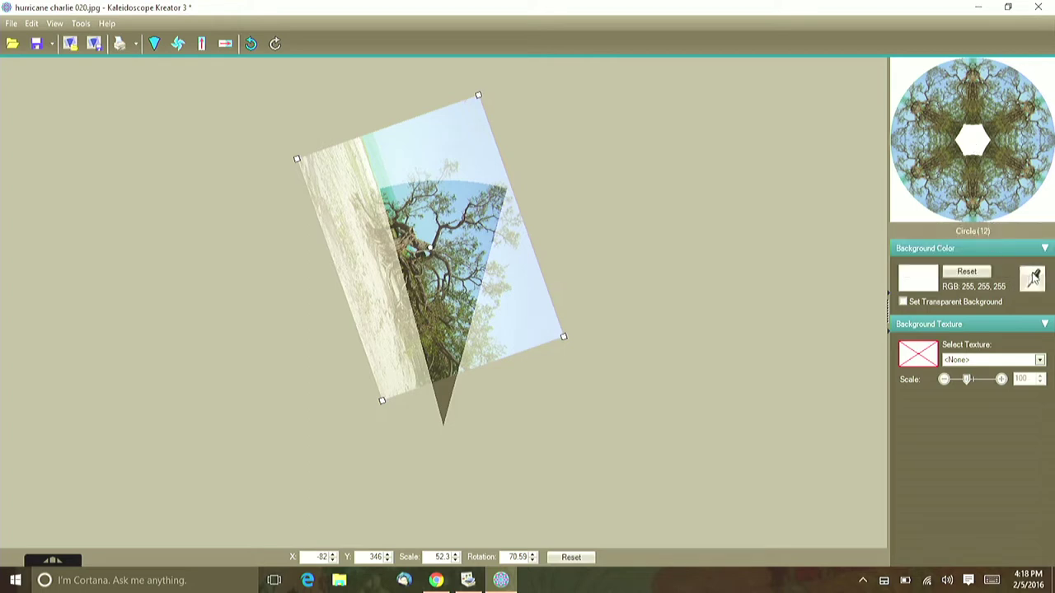
click(1034, 278)
click(460, 194)
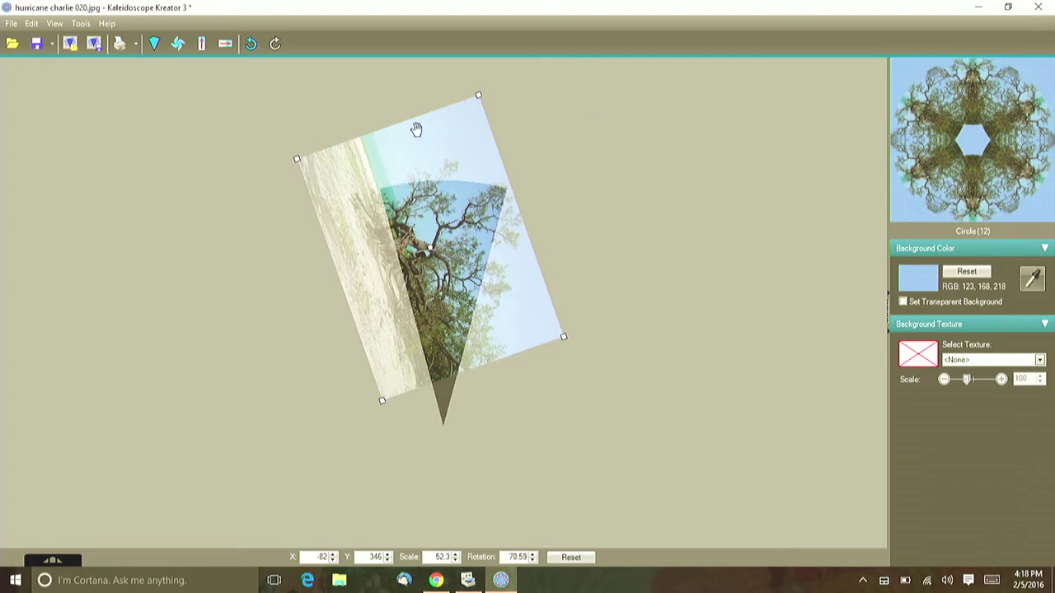
click(965, 274)
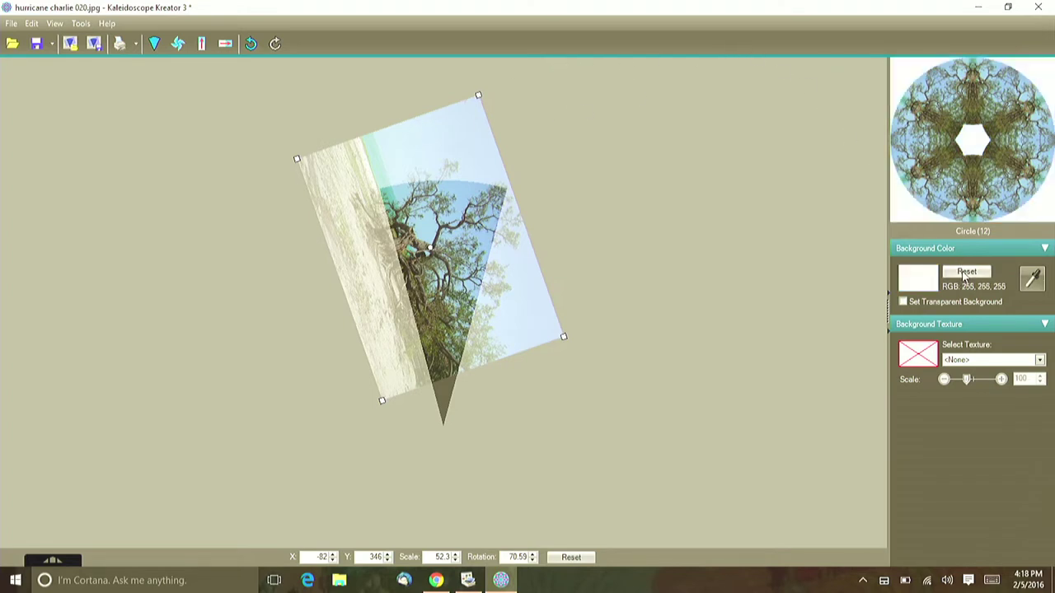
click(1034, 281)
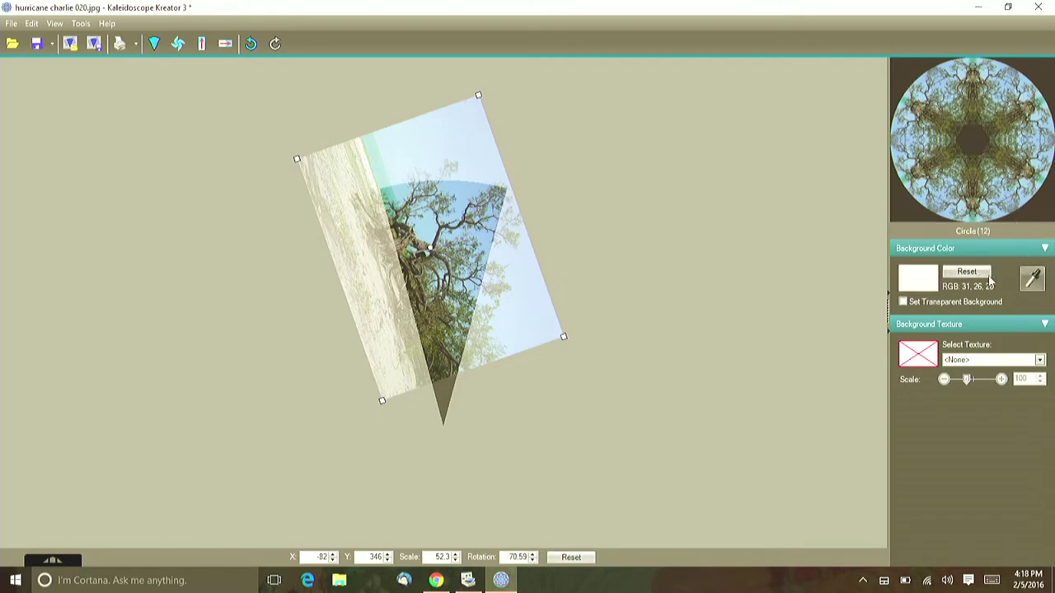
click(1032, 279)
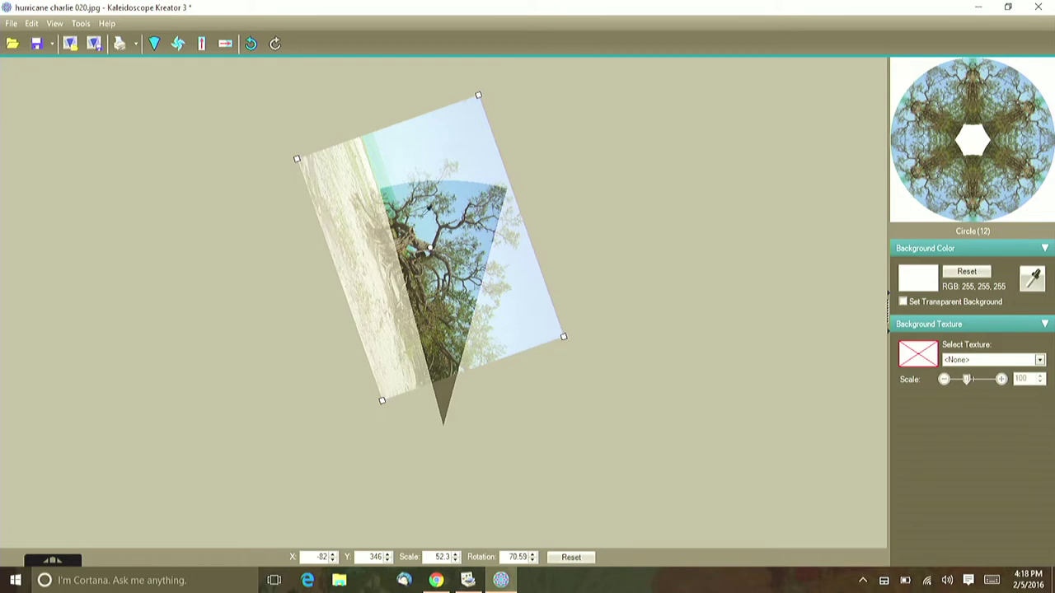
click(401, 191)
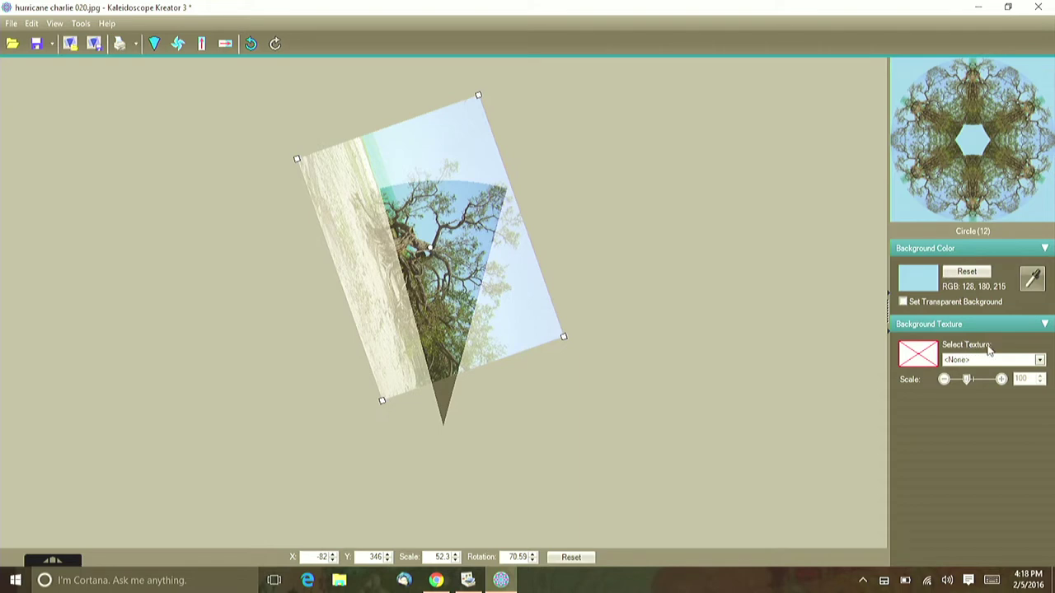
- Apply the Spirals background texture and view the kaleidoscope full size
click(1041, 361)
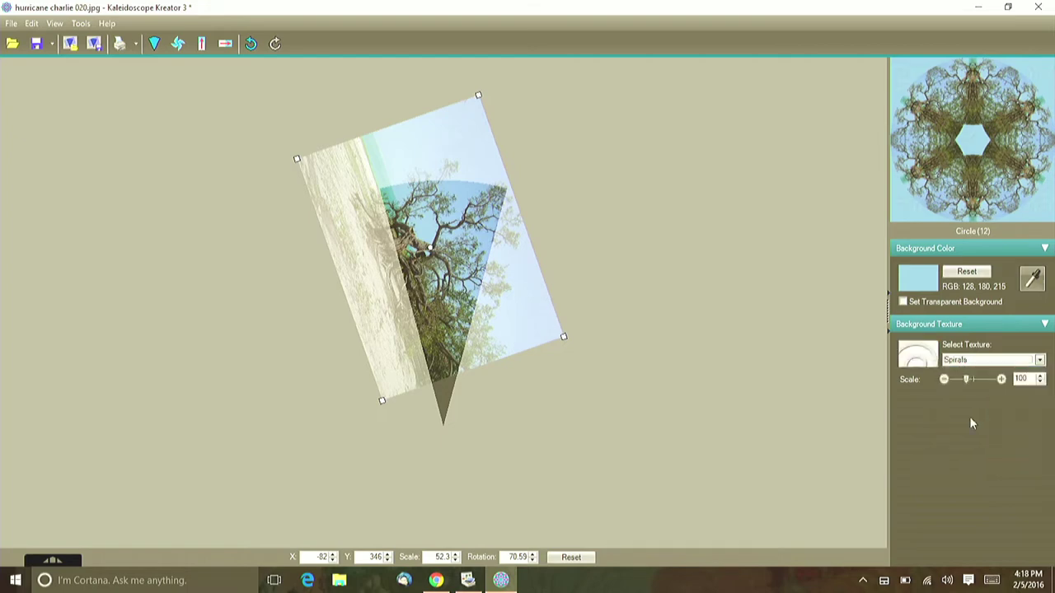
click(998, 202)
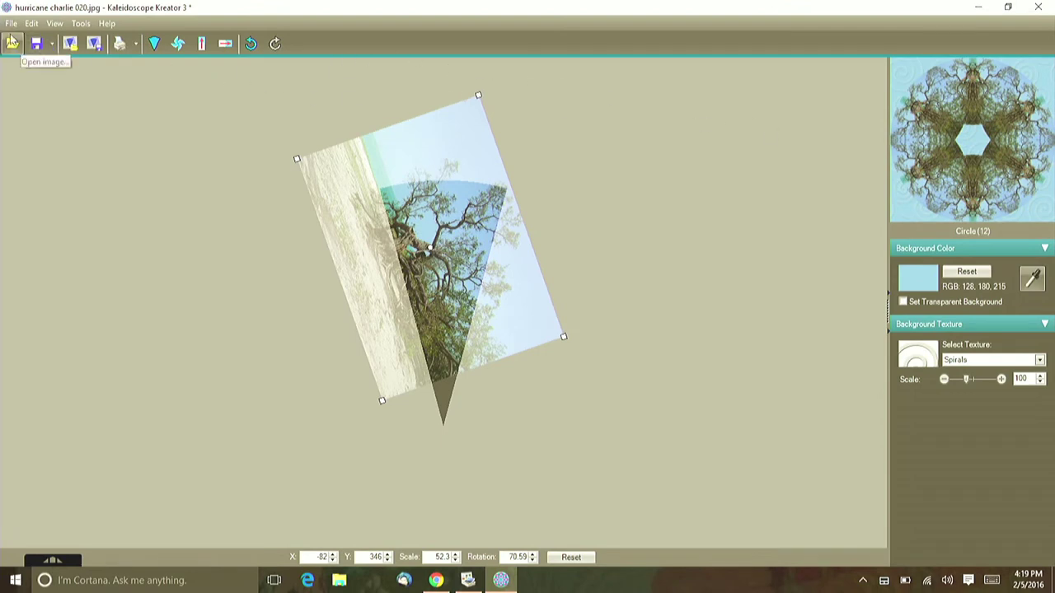
- Save the kaleidoscope at 6093 pixels as a JPEG named 'jgjguyg'
click(12, 23)
click(29, 62)
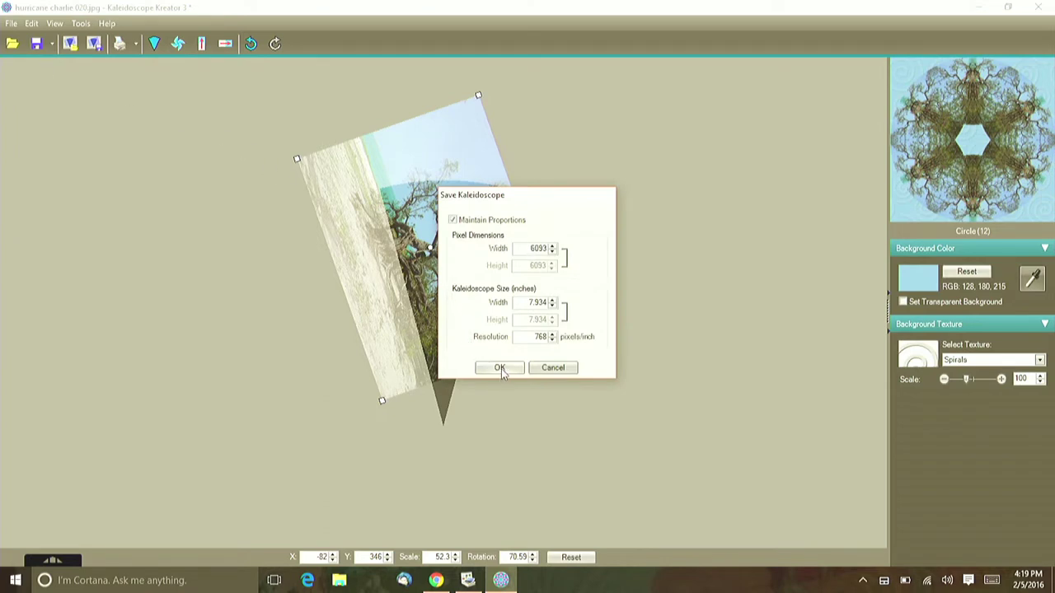
click(500, 368)
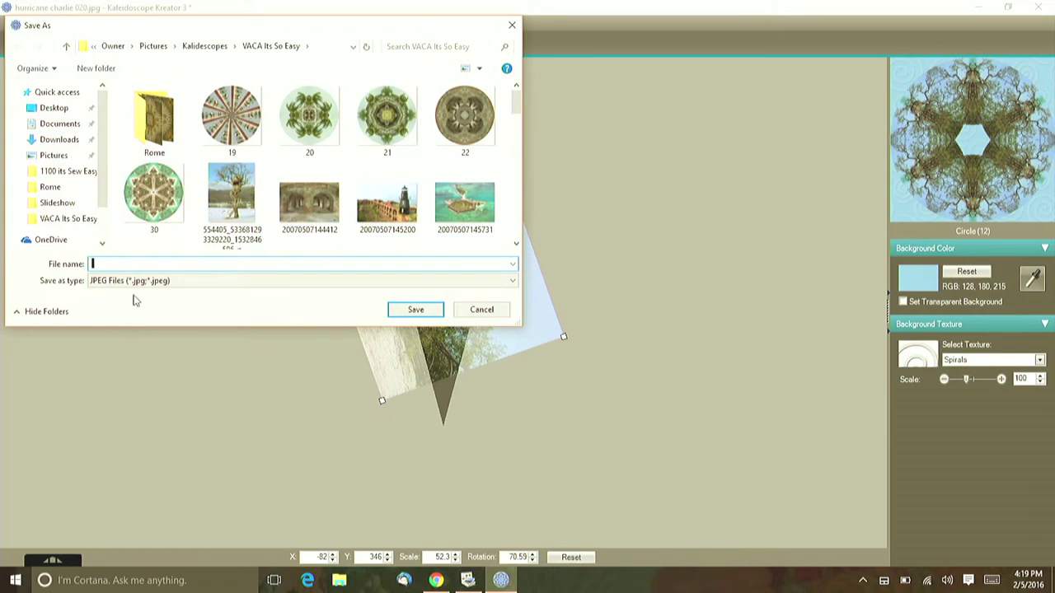
text(jgjguyg)
click(405, 309)
- Browse to the Rome folder and select Picture or Video 574
drag(521, 193, 521, 223)
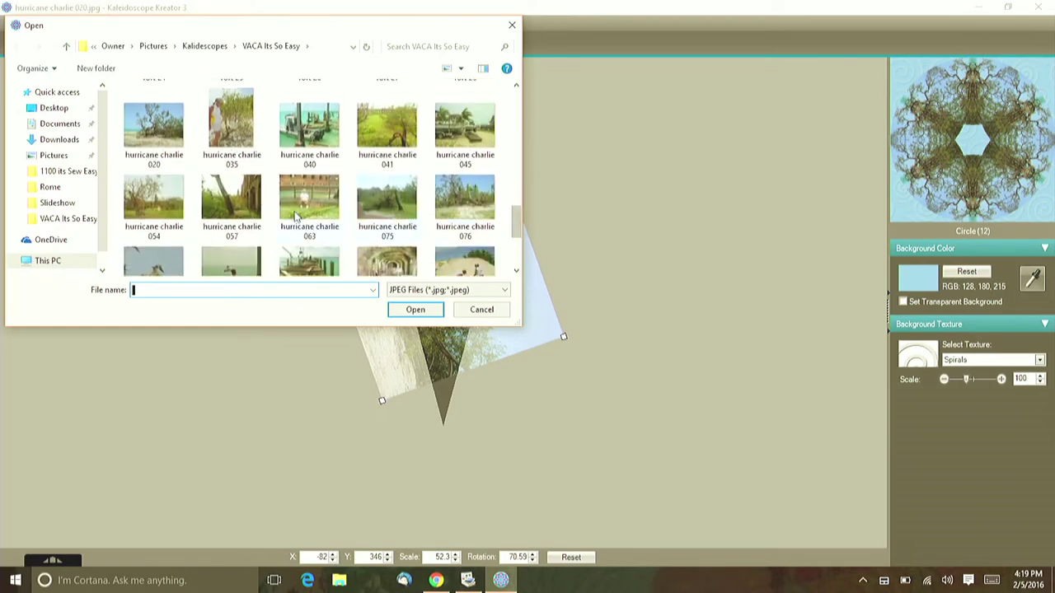
click(62, 221)
click(465, 165)
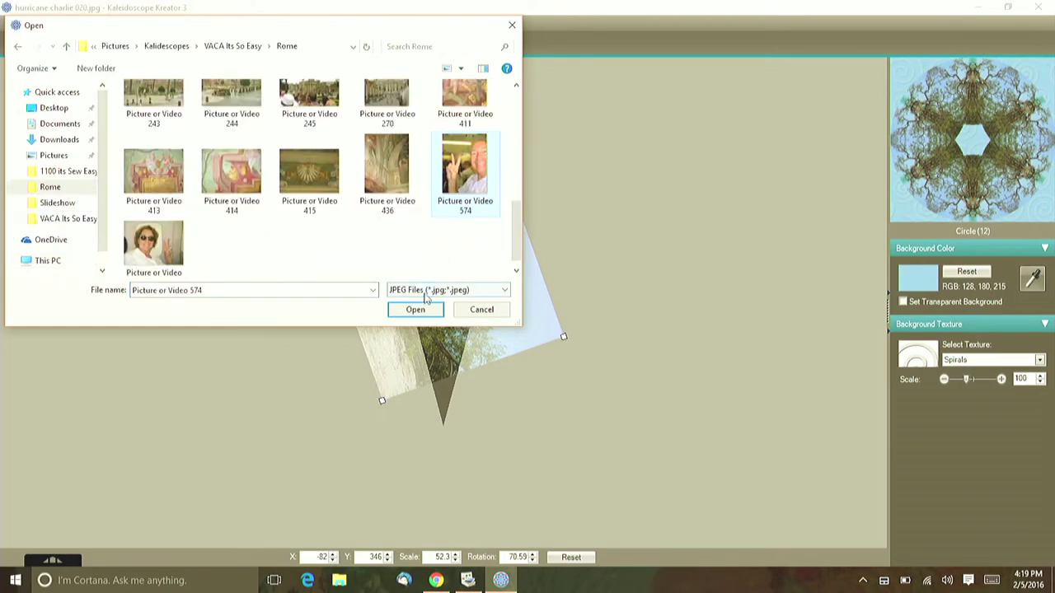
- Open Picture or Video 574, scale it to 76.4 and fit the peace-sign hand into the wedge
click(416, 310)
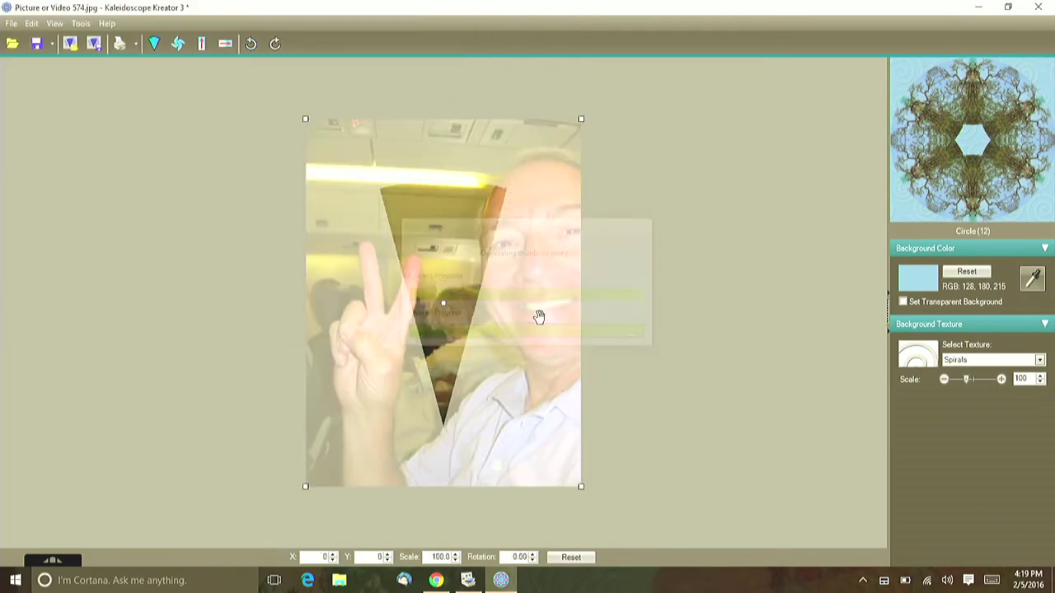
drag(545, 312, 485, 301)
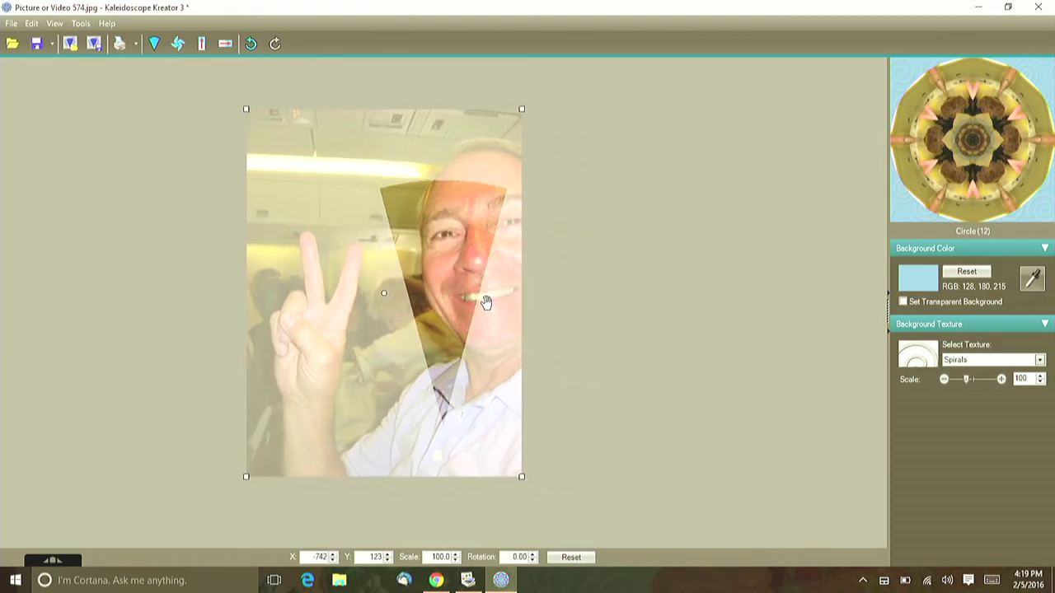
drag(515, 110, 489, 152)
drag(432, 229, 463, 221)
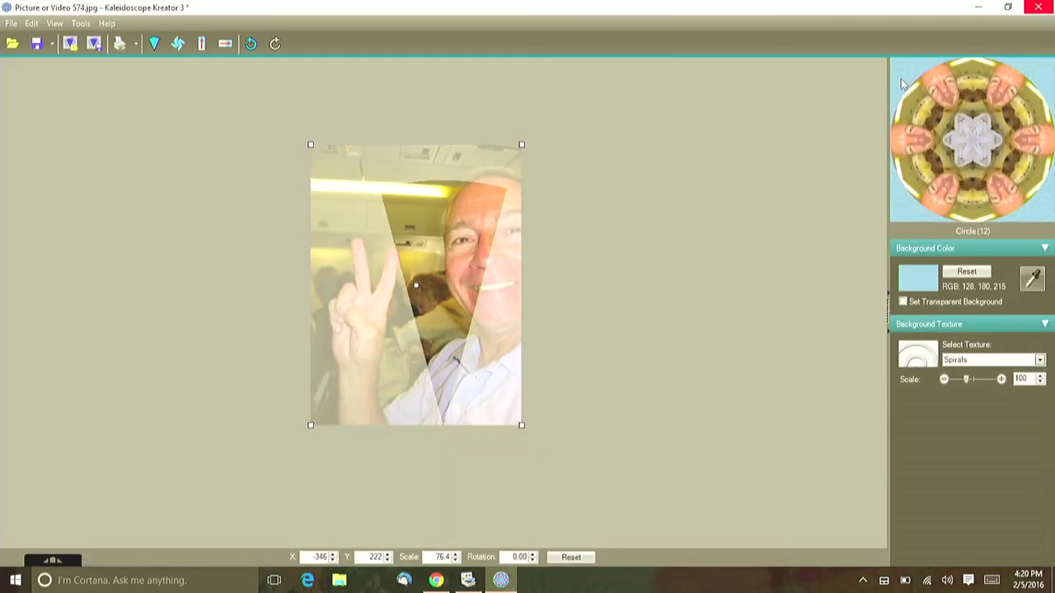
drag(489, 164, 558, 174)
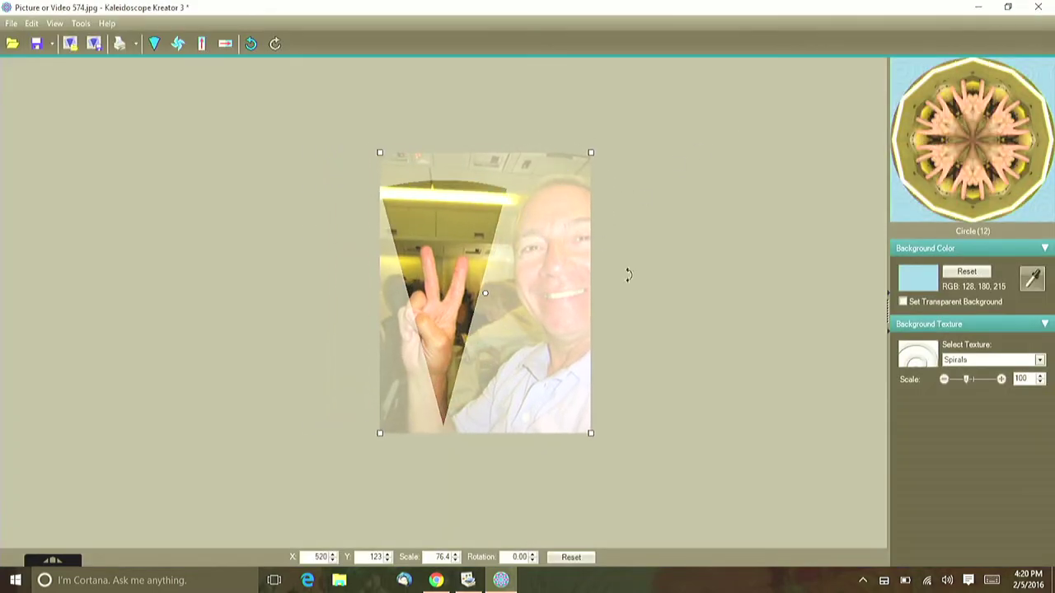
- Check the kaleidoscope full size, then tilt the photo to -4.20° at X -552, Y 65
click(974, 143)
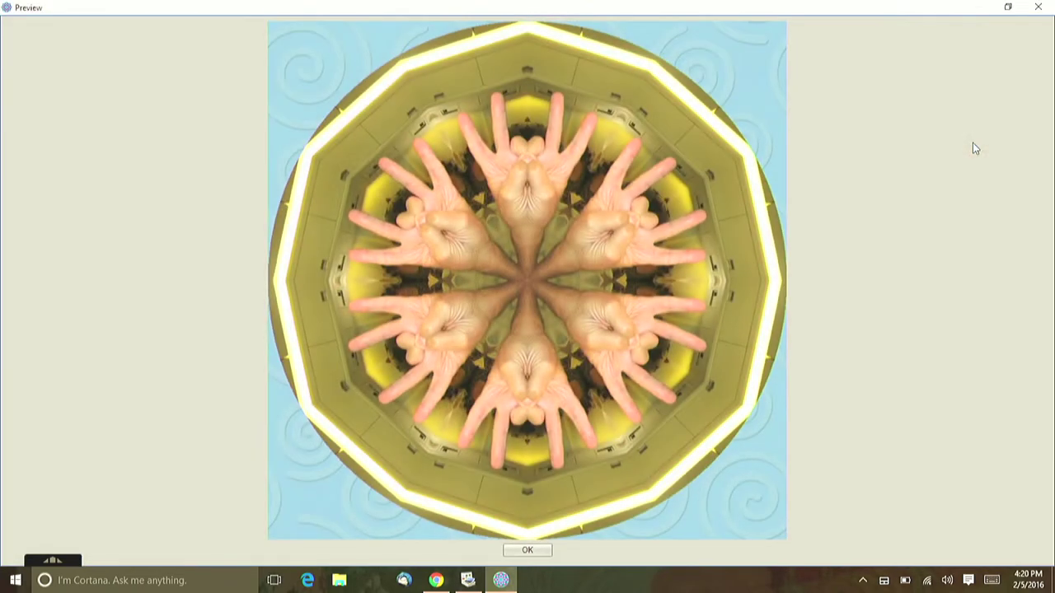
click(1038, 7)
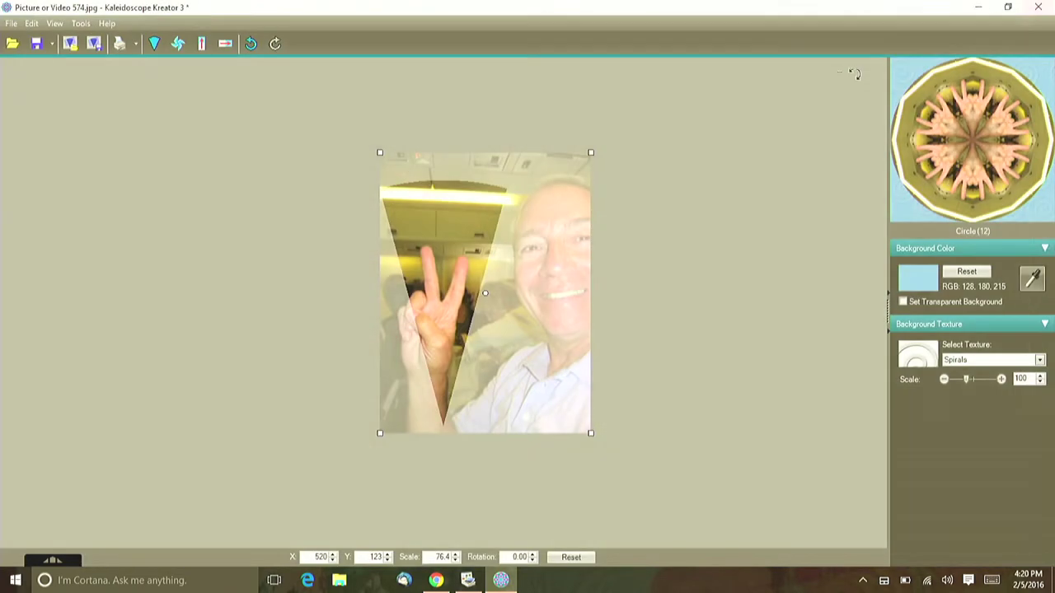
drag(594, 255, 604, 277)
- Shrink the photo to 69.6 percent, tilt it about 27° and shift it under the wedge
drag(546, 294, 464, 291)
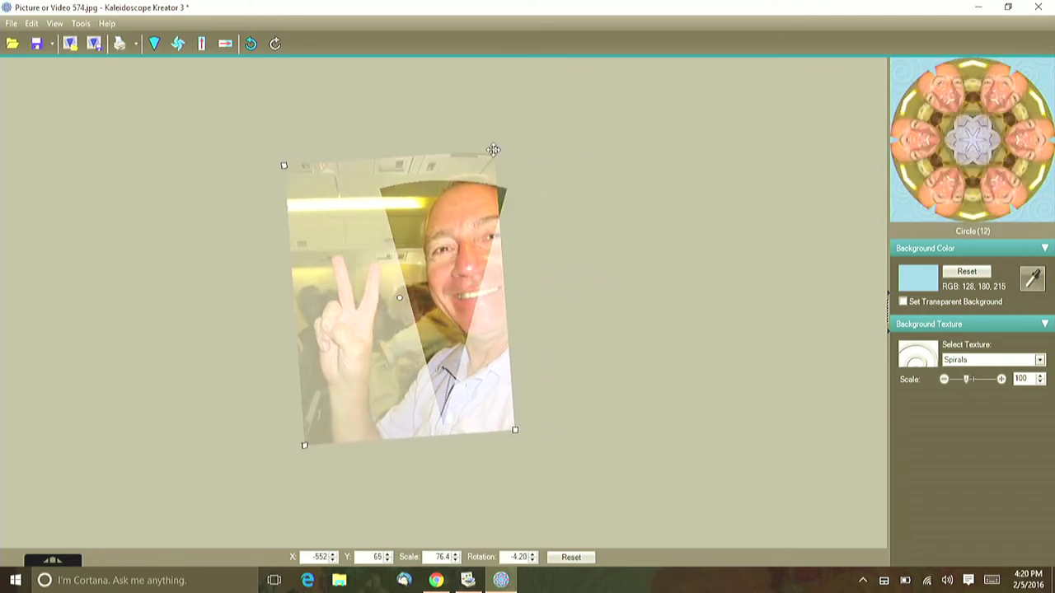
drag(490, 148, 516, 166)
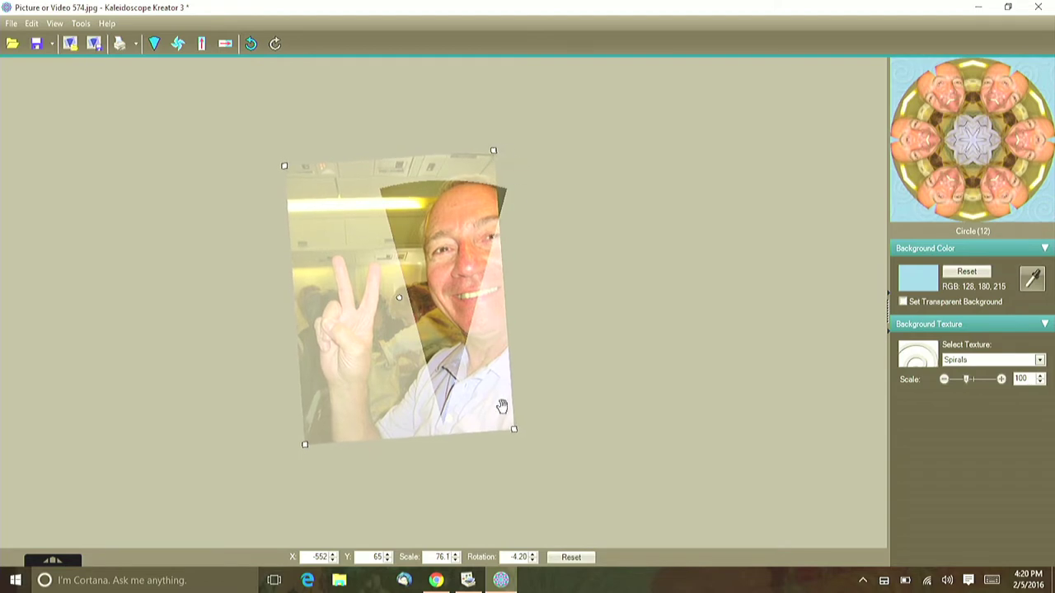
drag(515, 432, 486, 443)
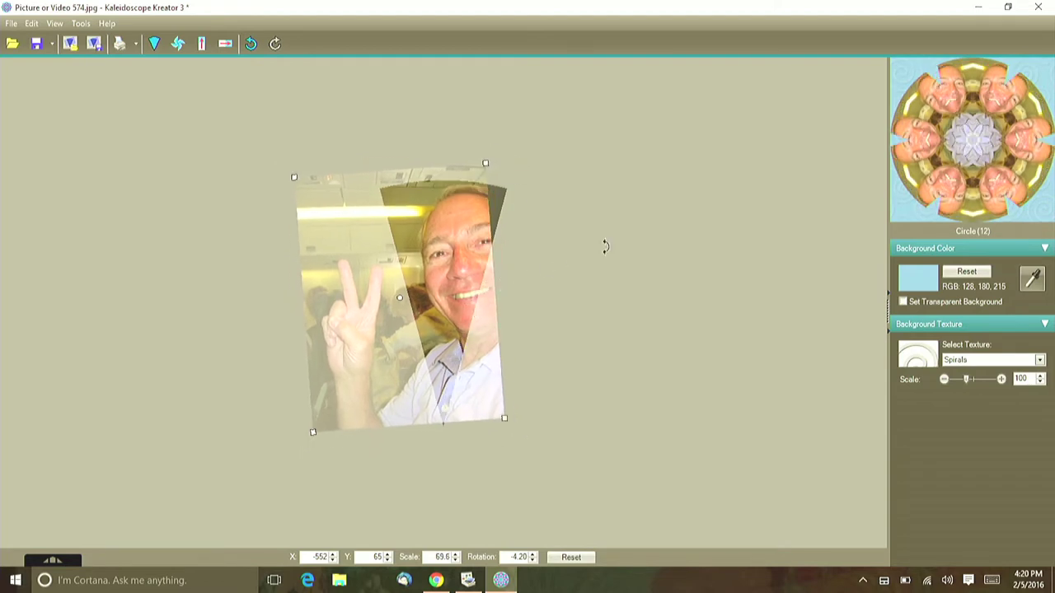
drag(605, 242, 624, 366)
mouse_move(453, 257)
mouse_down()
mouse_move(451, 229)
mouse_move(452, 242)
mouse_up()
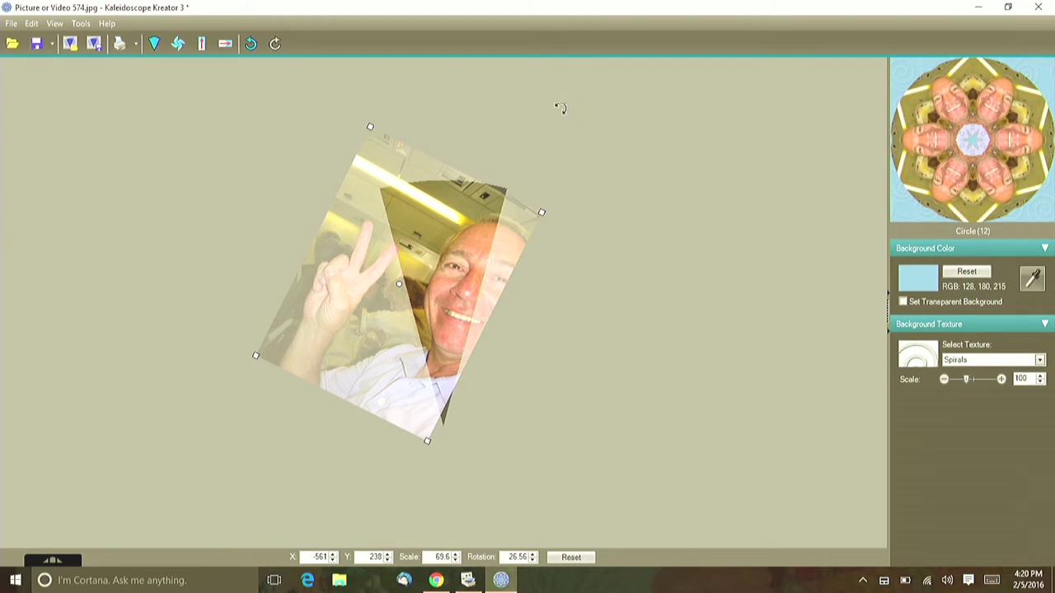
- Turn the photo to 168.11° and move it to X 487, Y 561
drag(559, 108, 342, 382)
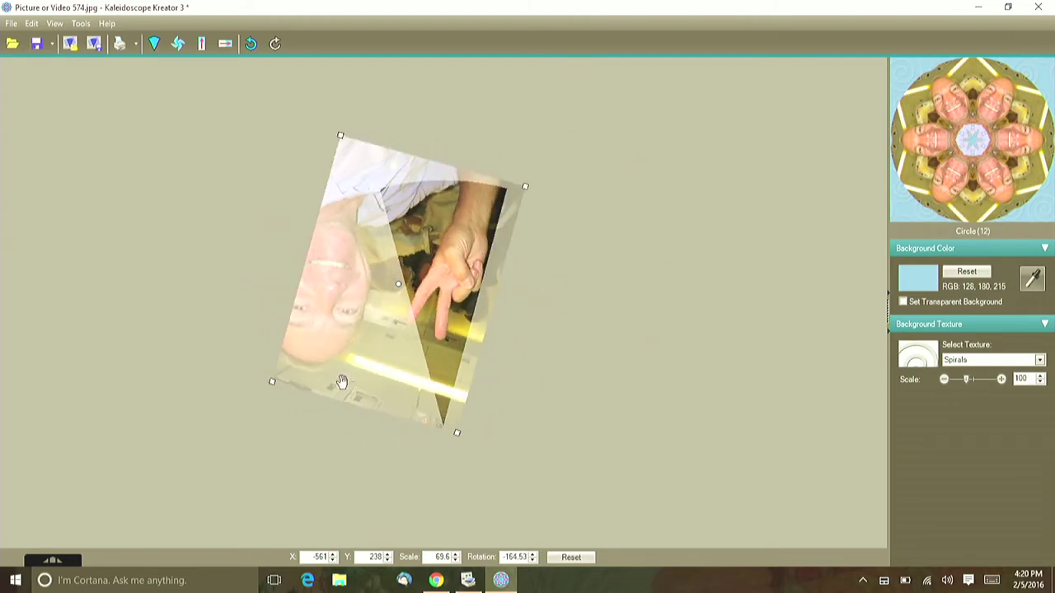
drag(409, 247, 467, 238)
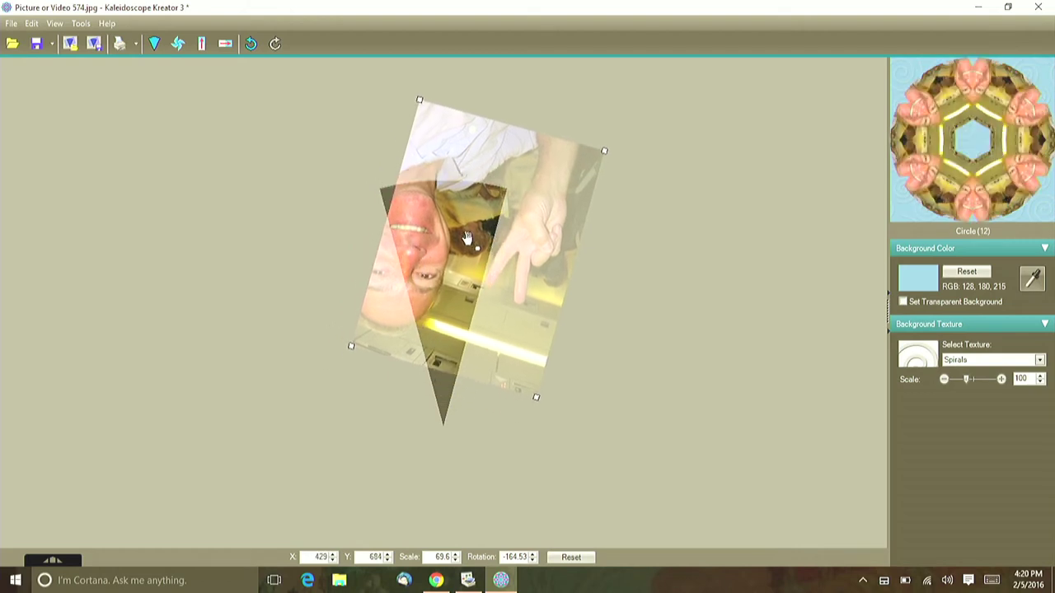
drag(671, 181, 621, 108)
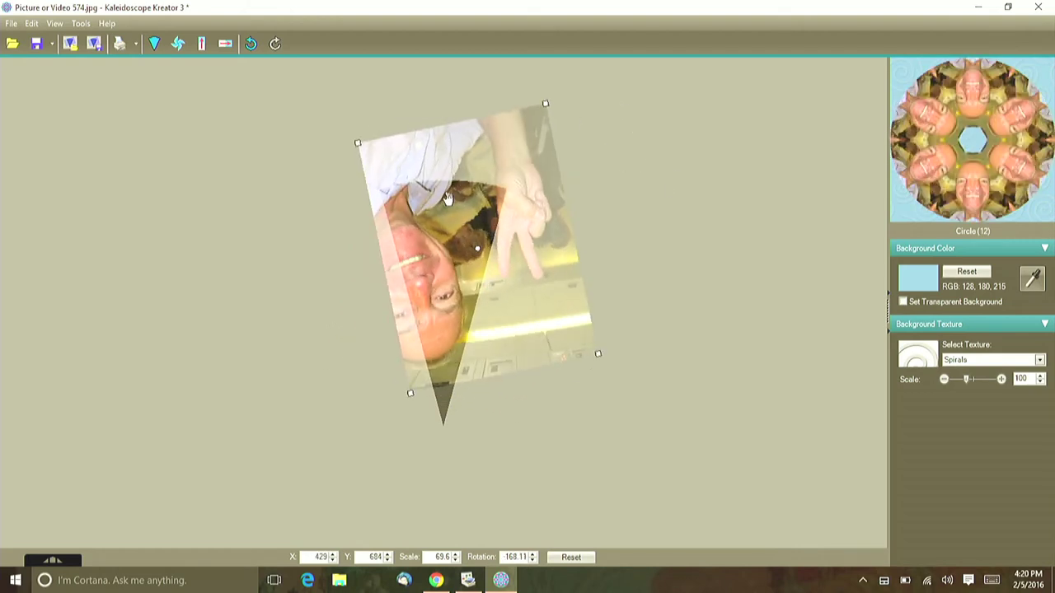
drag(449, 202, 461, 224)
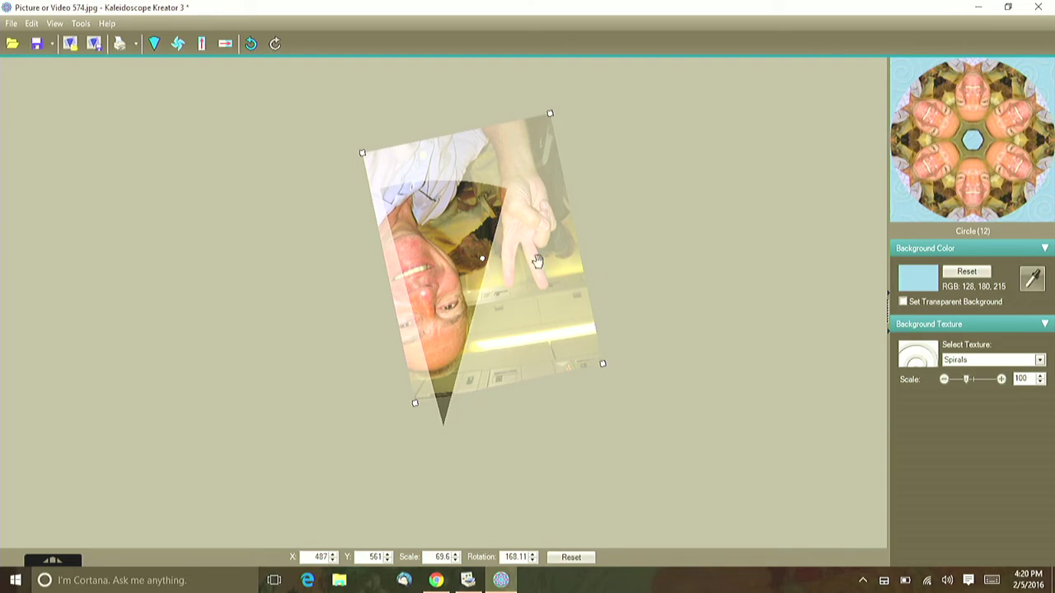
click(11, 43)
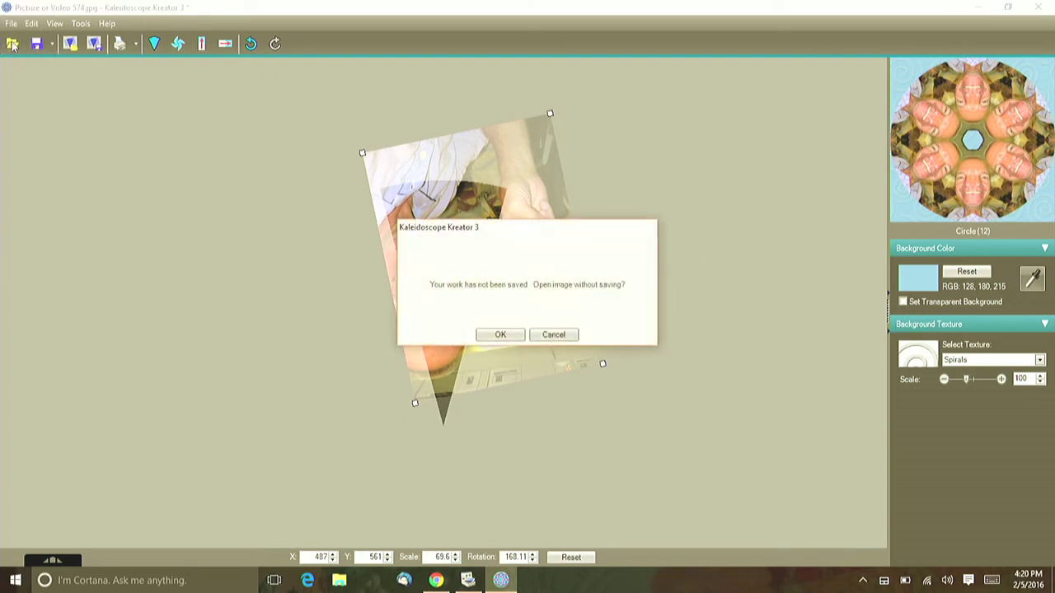
- Discard the unsaved face kaleidoscope when starting to open a new image
click(554, 337)
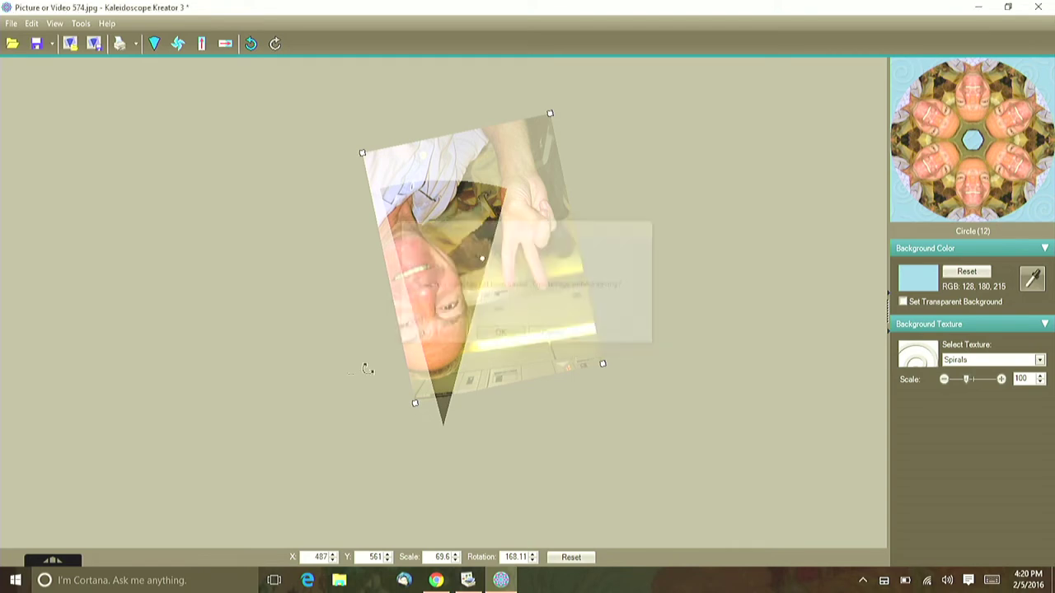
click(11, 24)
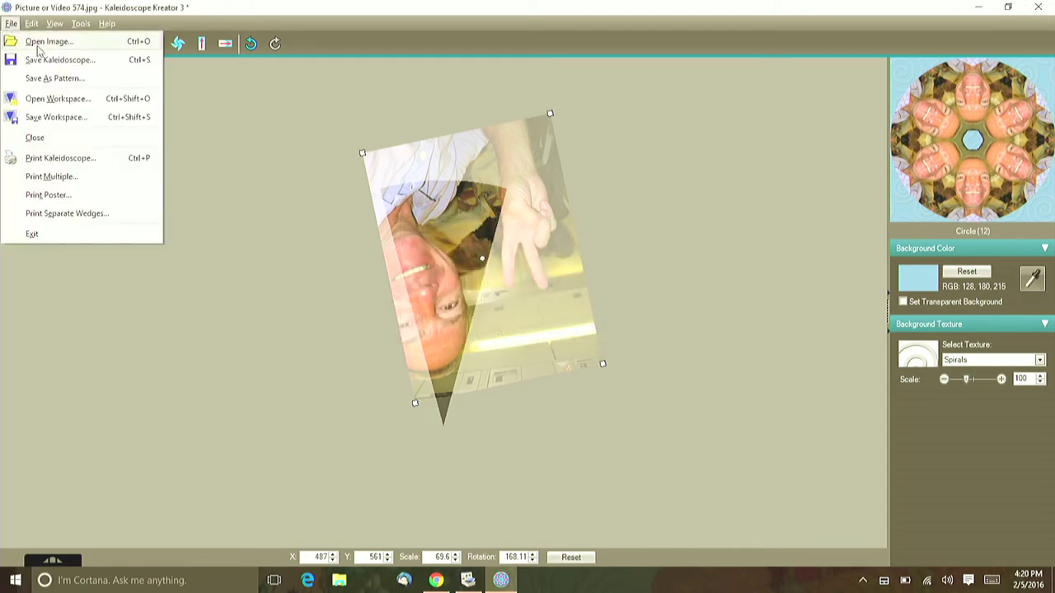
click(46, 41)
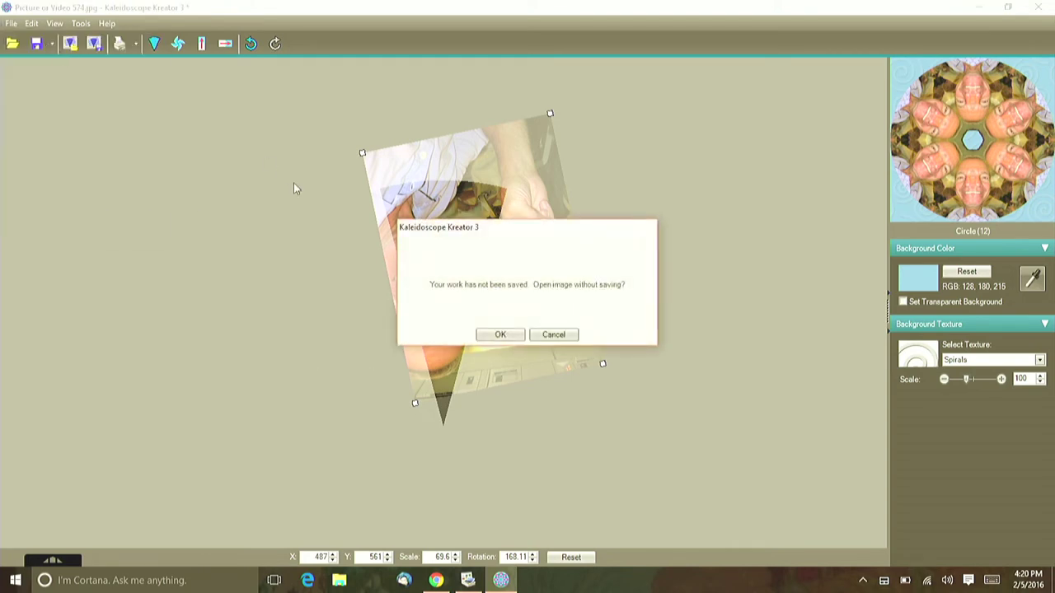
click(496, 335)
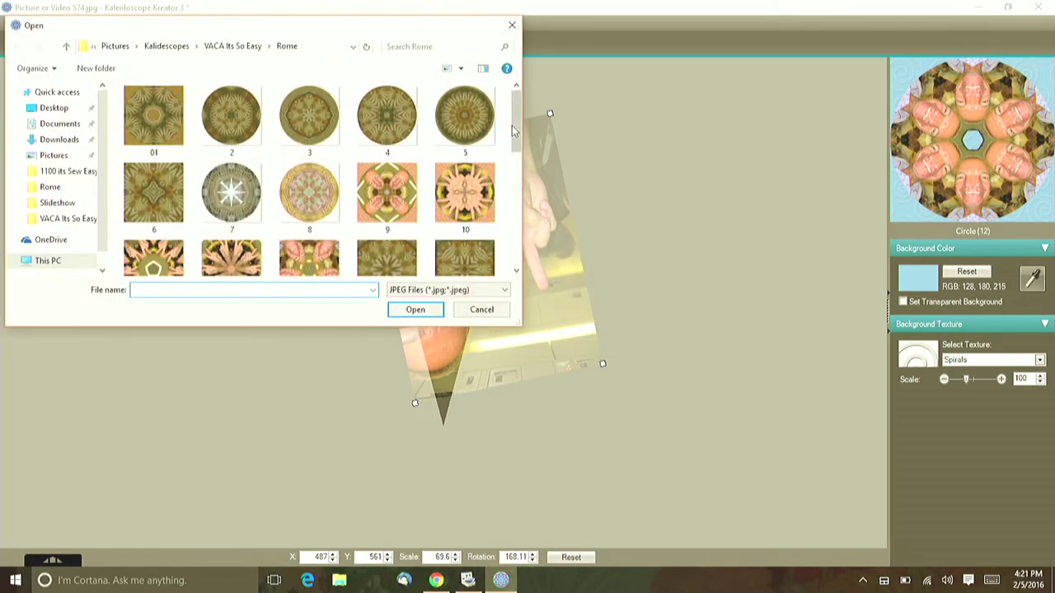
- Open hurricane charlie 137 from the VACA Its So Easy folder
mouse_move(516, 129)
mouse_down()
mouse_move(527, 167)
mouse_move(517, 136)
mouse_up()
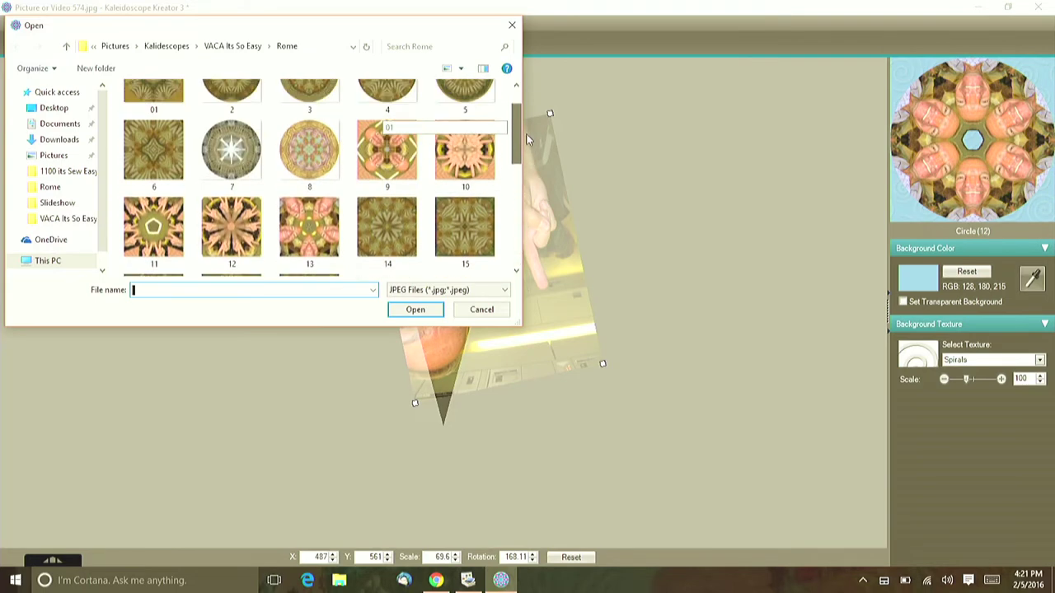
click(59, 221)
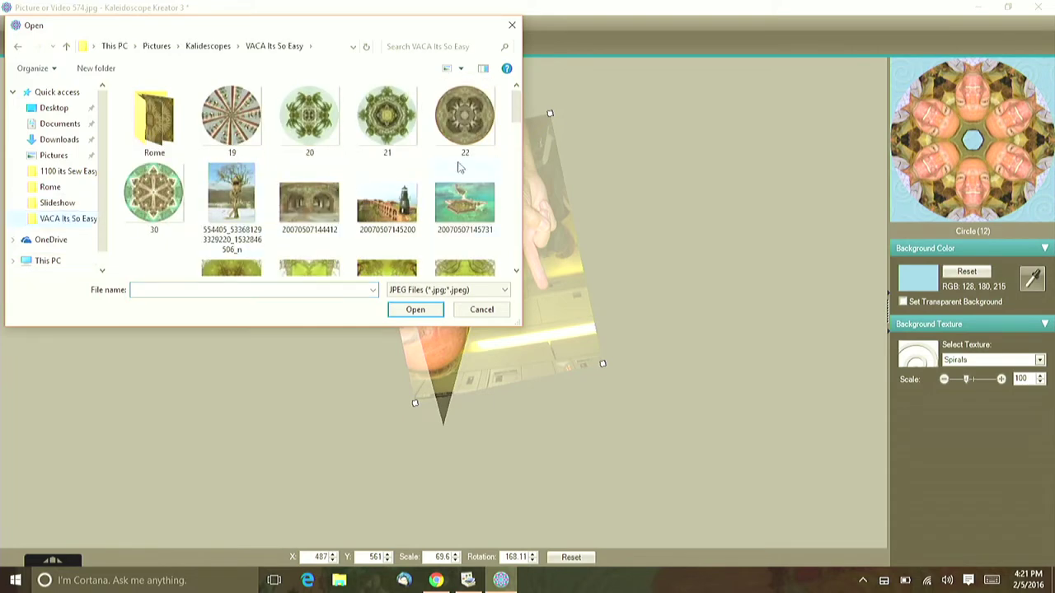
click(515, 146)
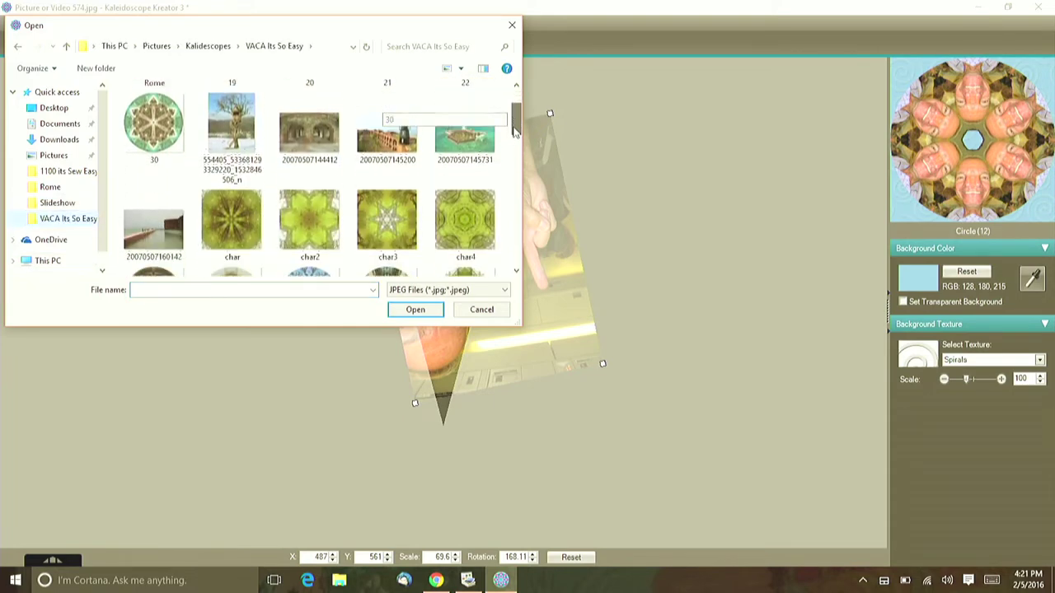
drag(515, 146, 513, 239)
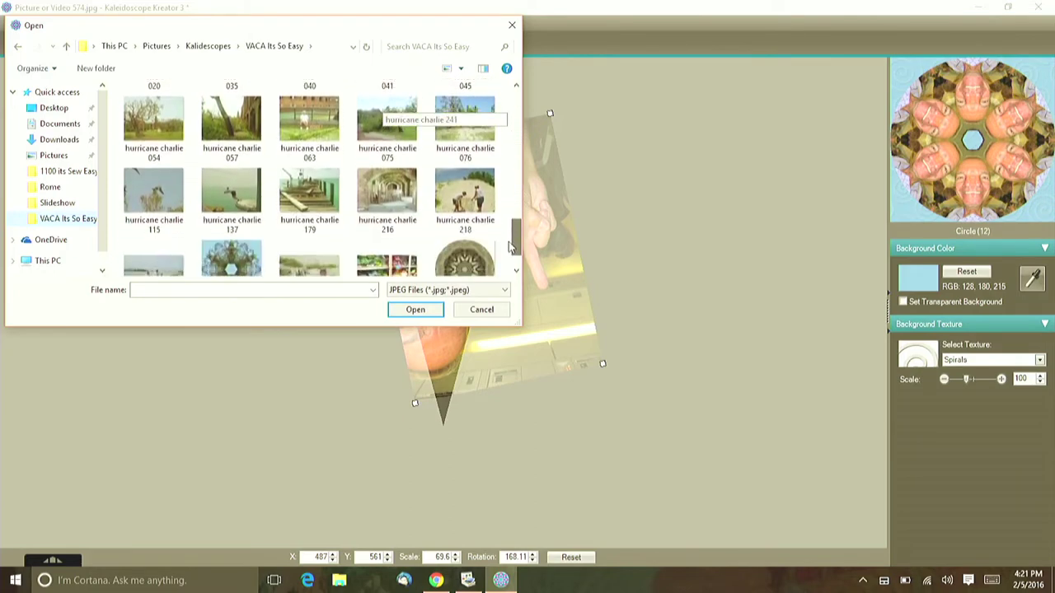
click(237, 189)
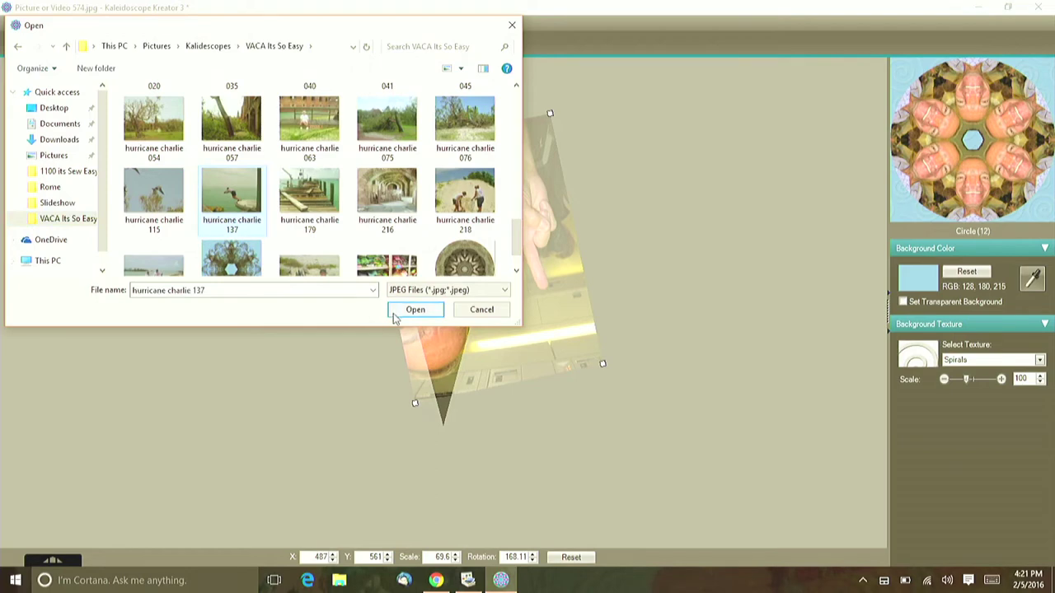
click(397, 314)
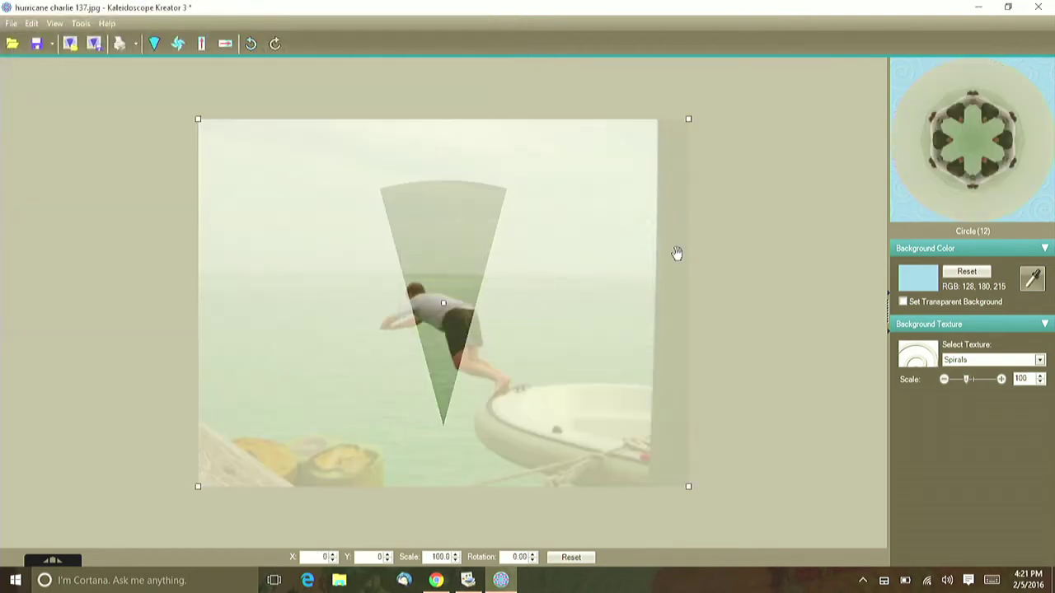
- Rotate the boat photo to 40.51° at X 103, Y 305, preview it, and enable pinwheel mode
drag(676, 252, 650, 362)
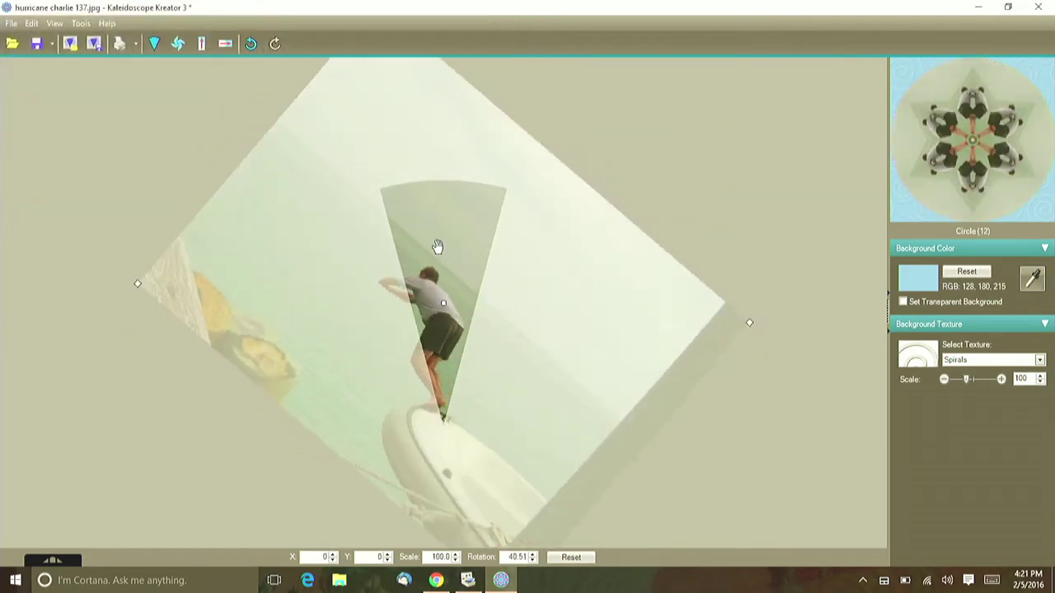
drag(438, 245, 454, 198)
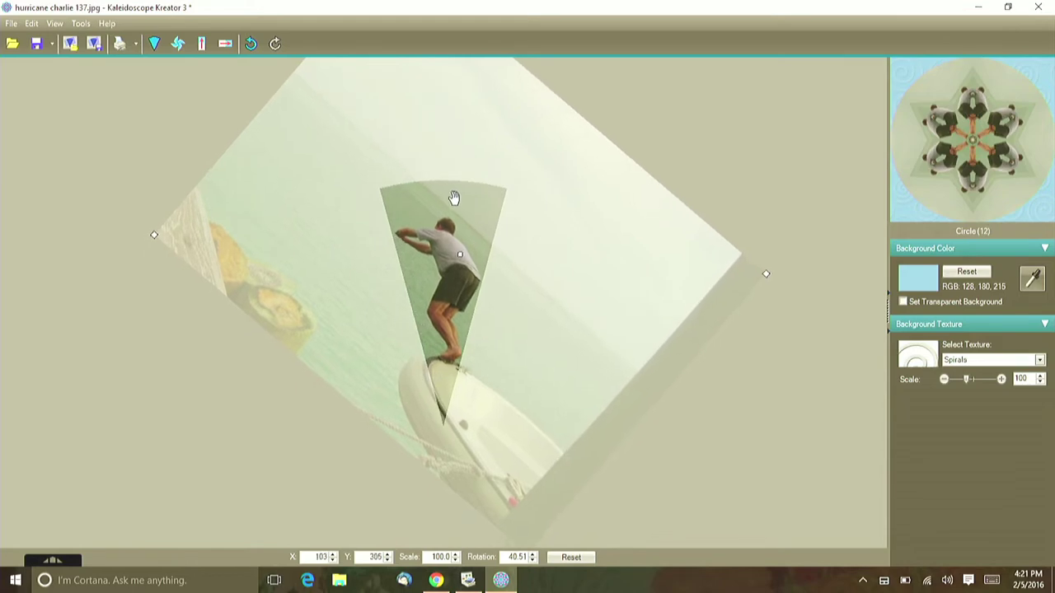
click(1009, 150)
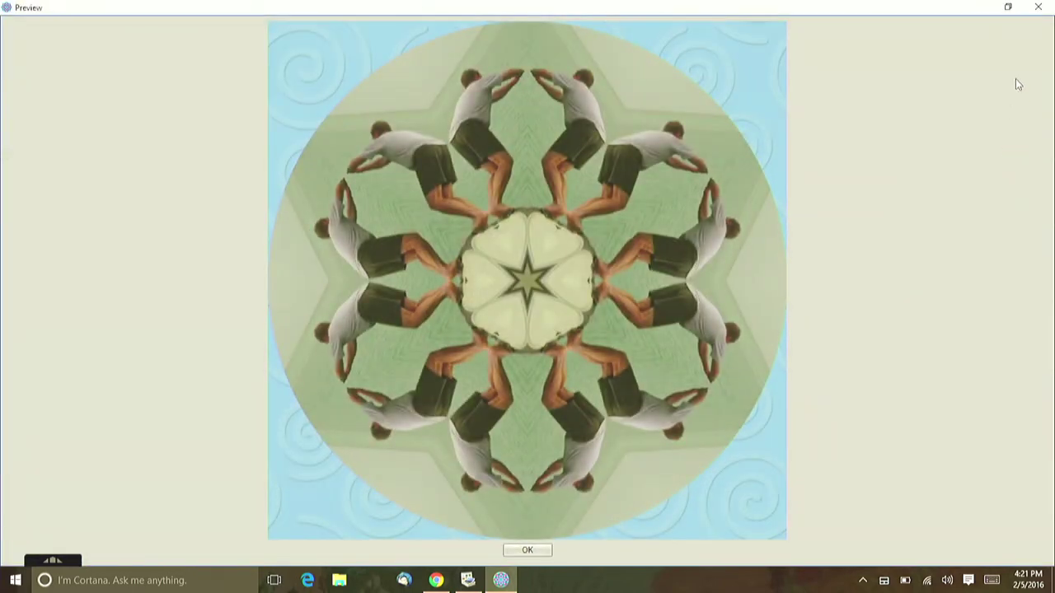
click(1038, 7)
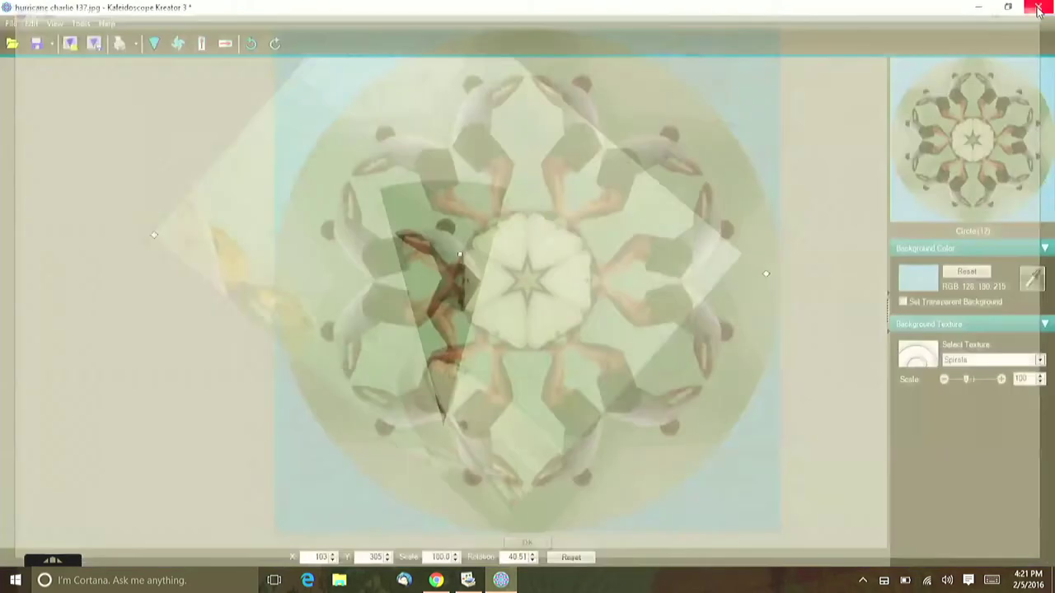
click(179, 45)
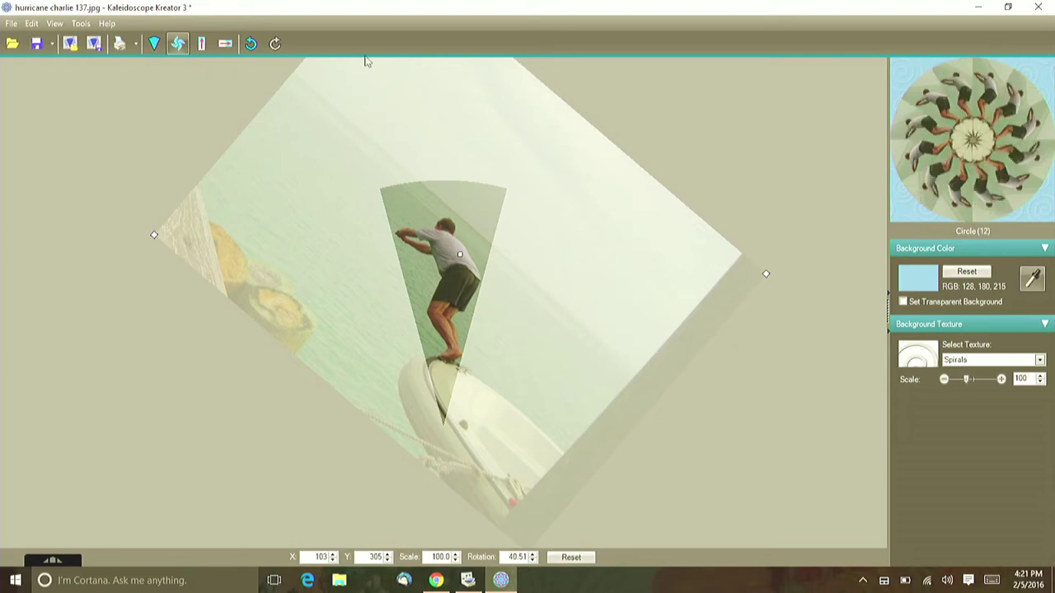
- Preview the pinwheel version, then turn the photo to -138.20° at X -156, Y 49
click(1019, 136)
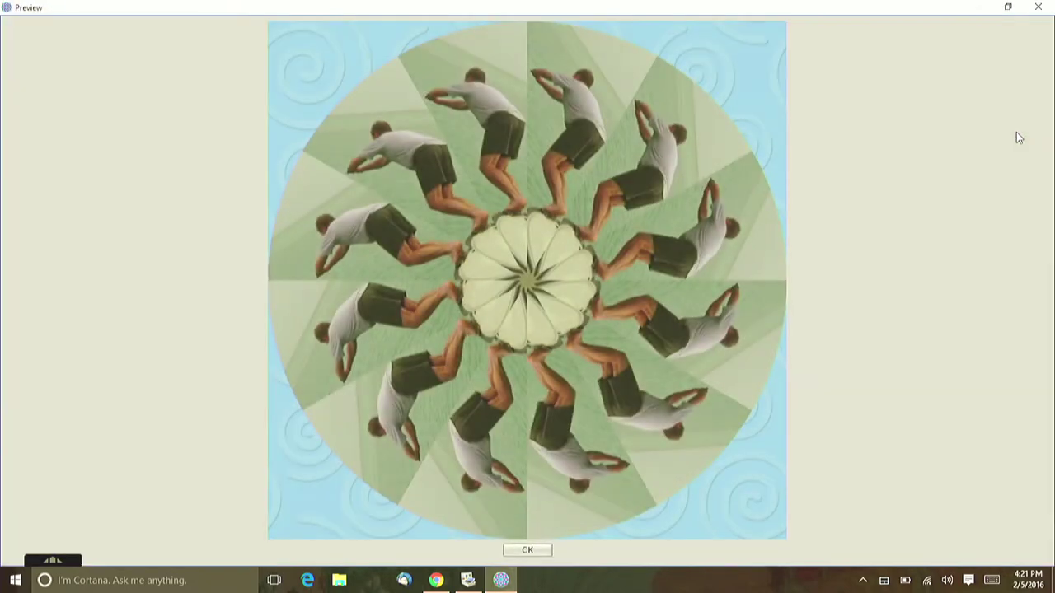
click(1039, 7)
drag(683, 229, 362, 290)
drag(456, 237, 415, 277)
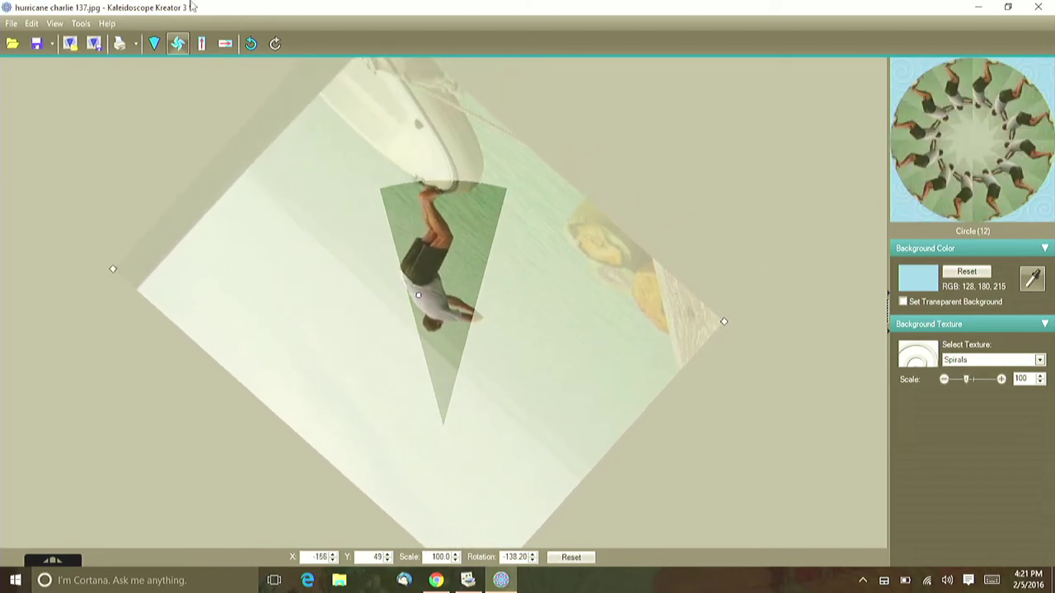
- Switch pinwheel mode off and preview the mirrored jumper pattern with its star centre
click(176, 43)
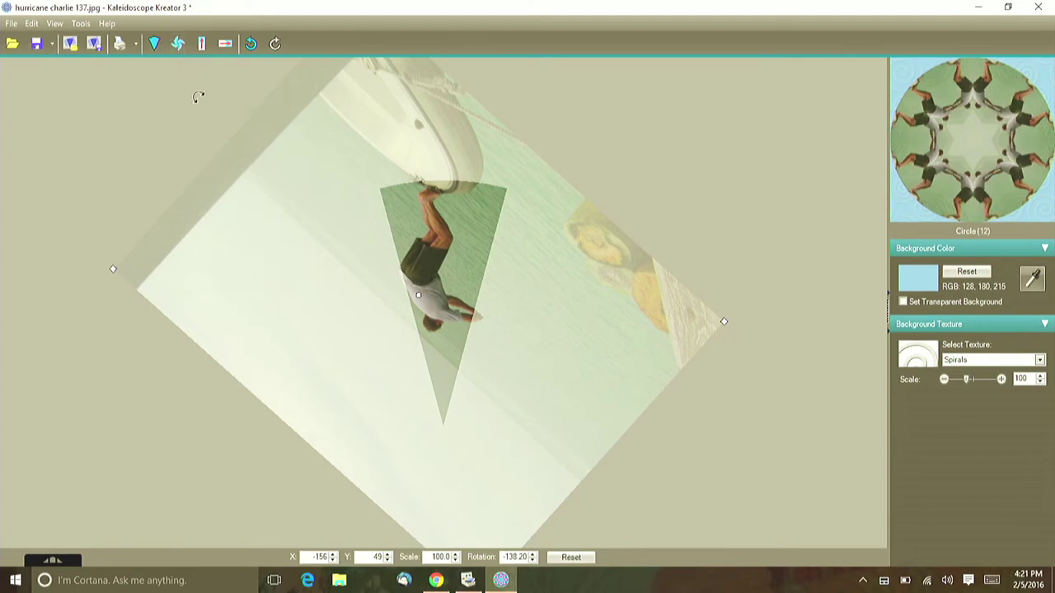
click(994, 132)
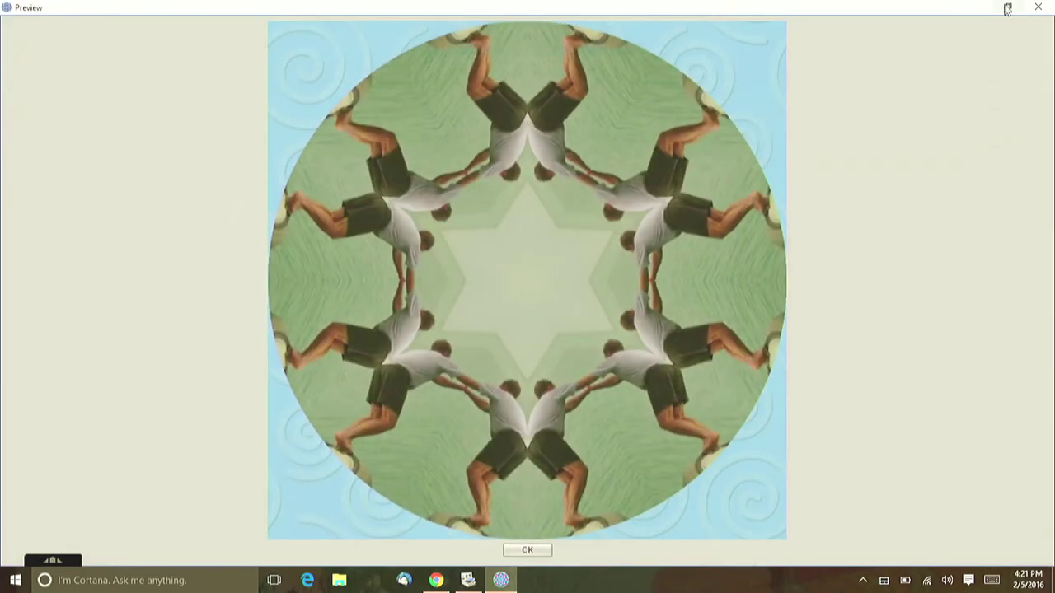
click(1038, 7)
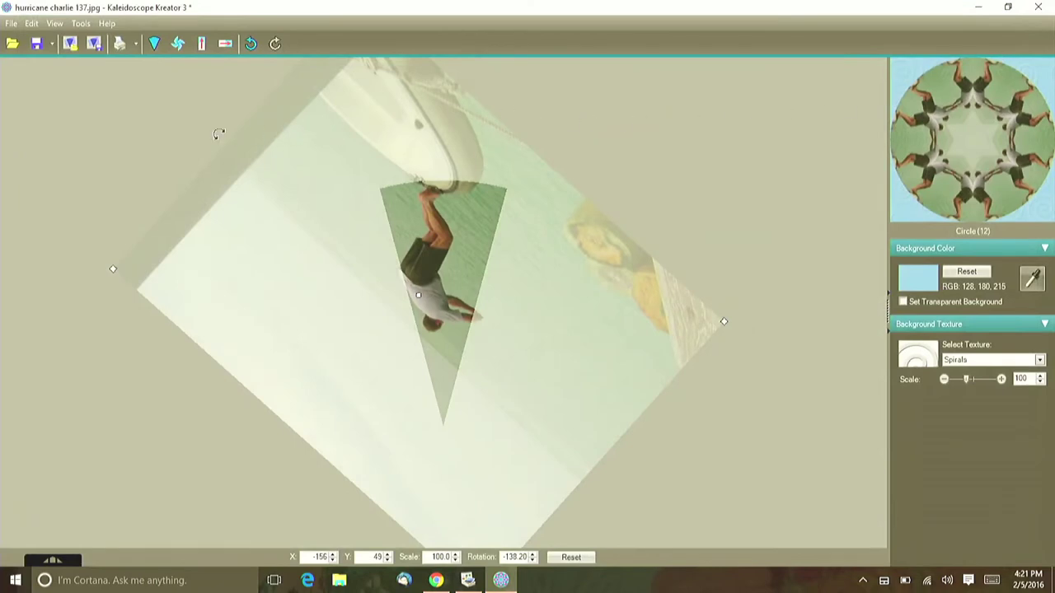